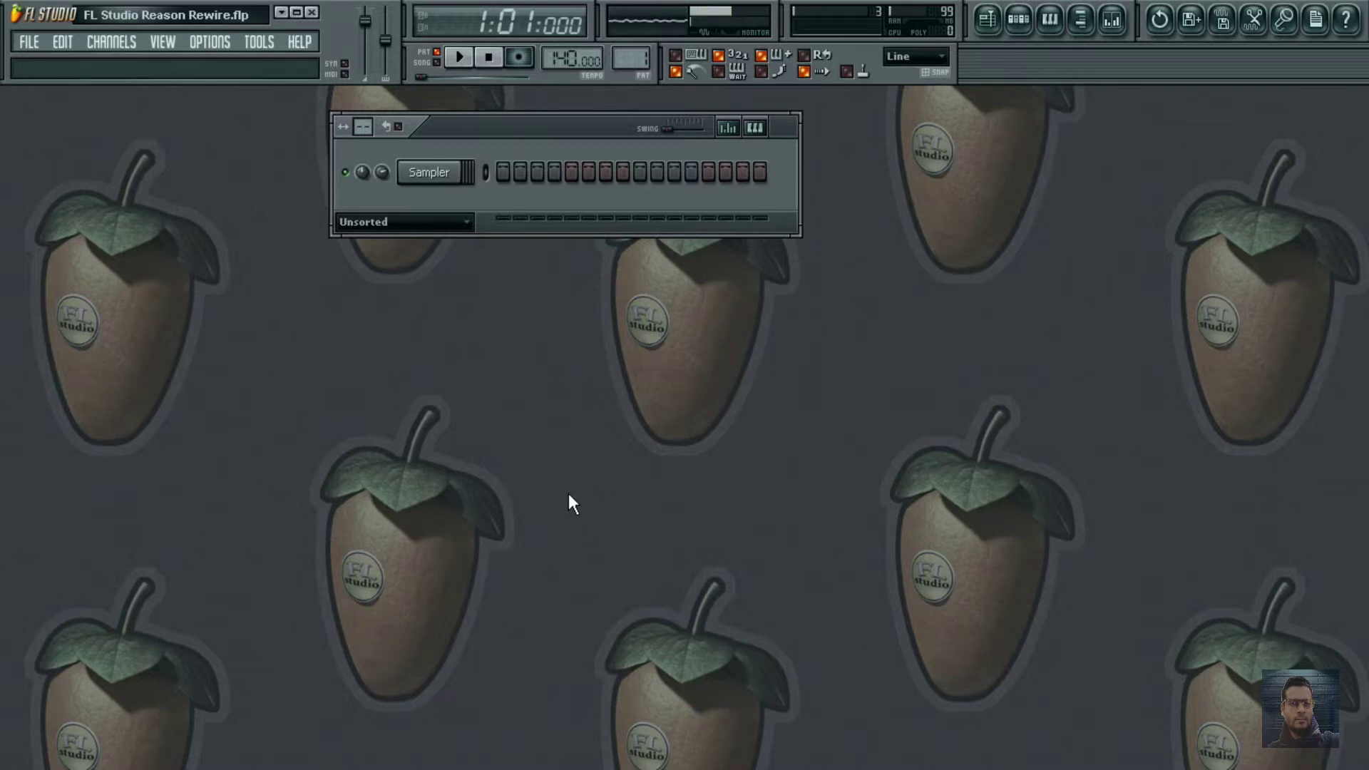
- Add a ReWired channel to the channel rack
left_click(121, 42)
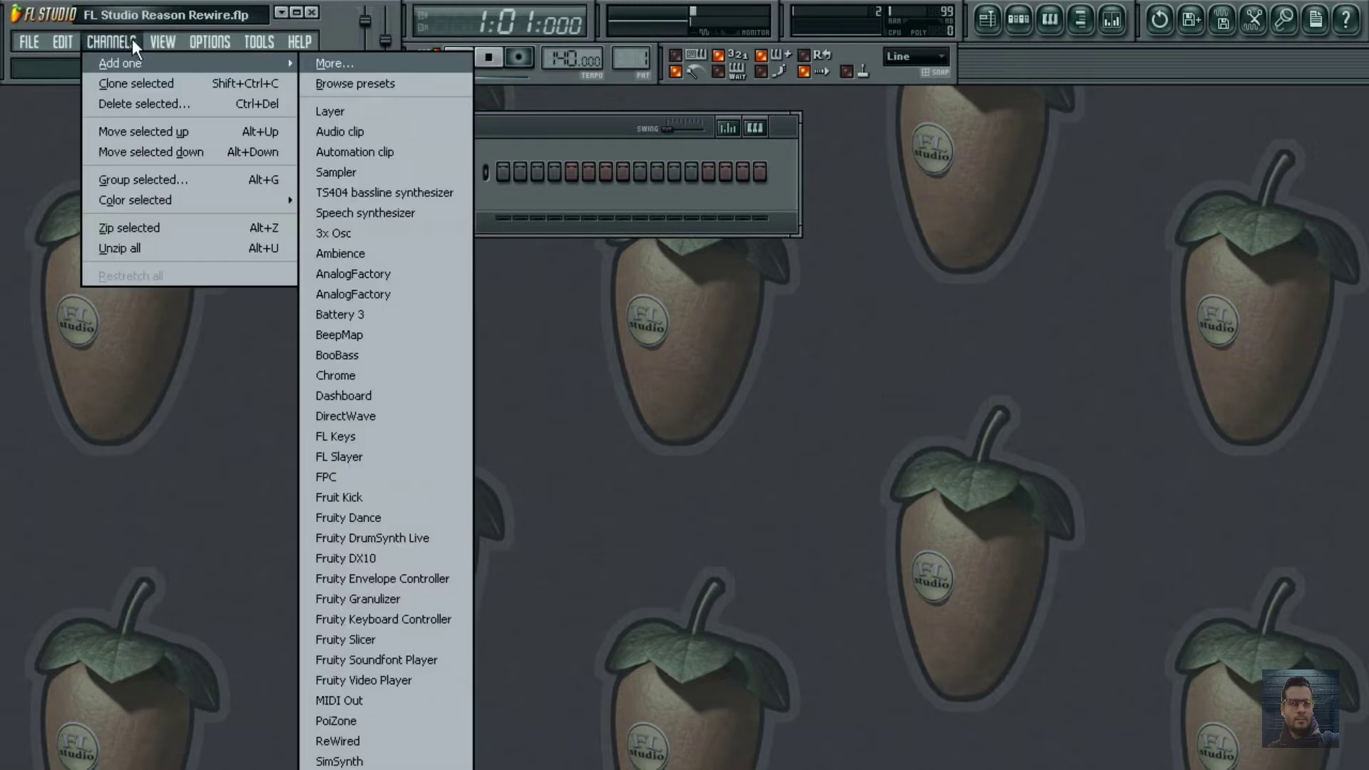
mouse_move(163, 41)
mouse_move(111, 45)
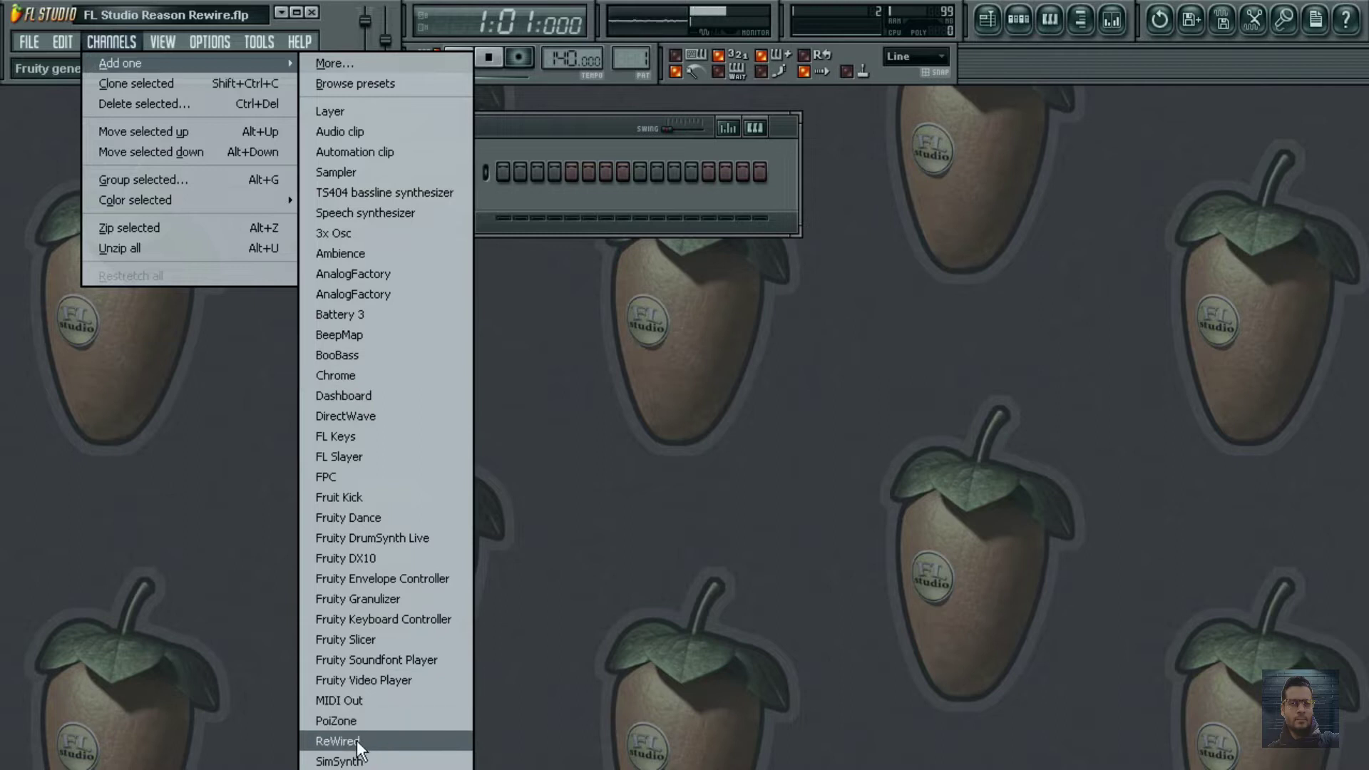
left_click(338, 741)
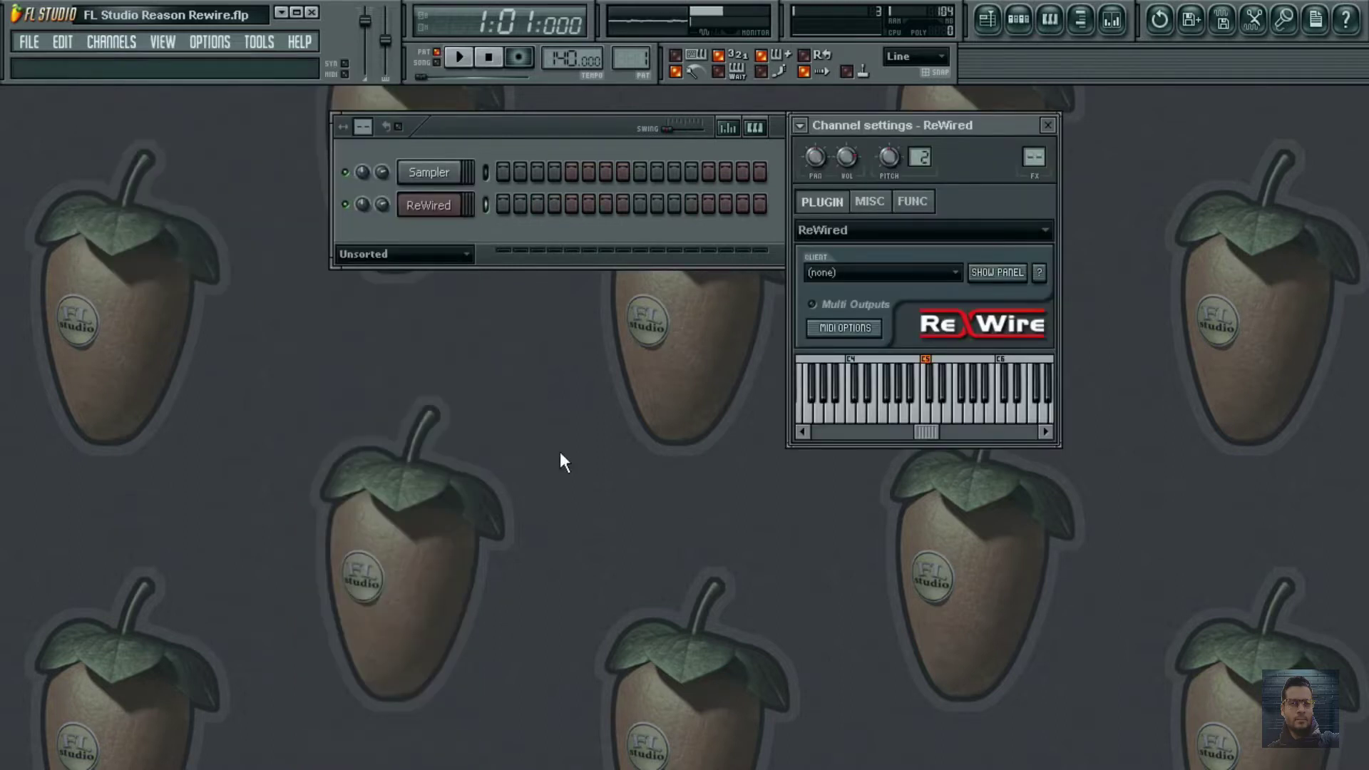
- Delete the default Sampler channel and confirm with OK
left_click(462, 175)
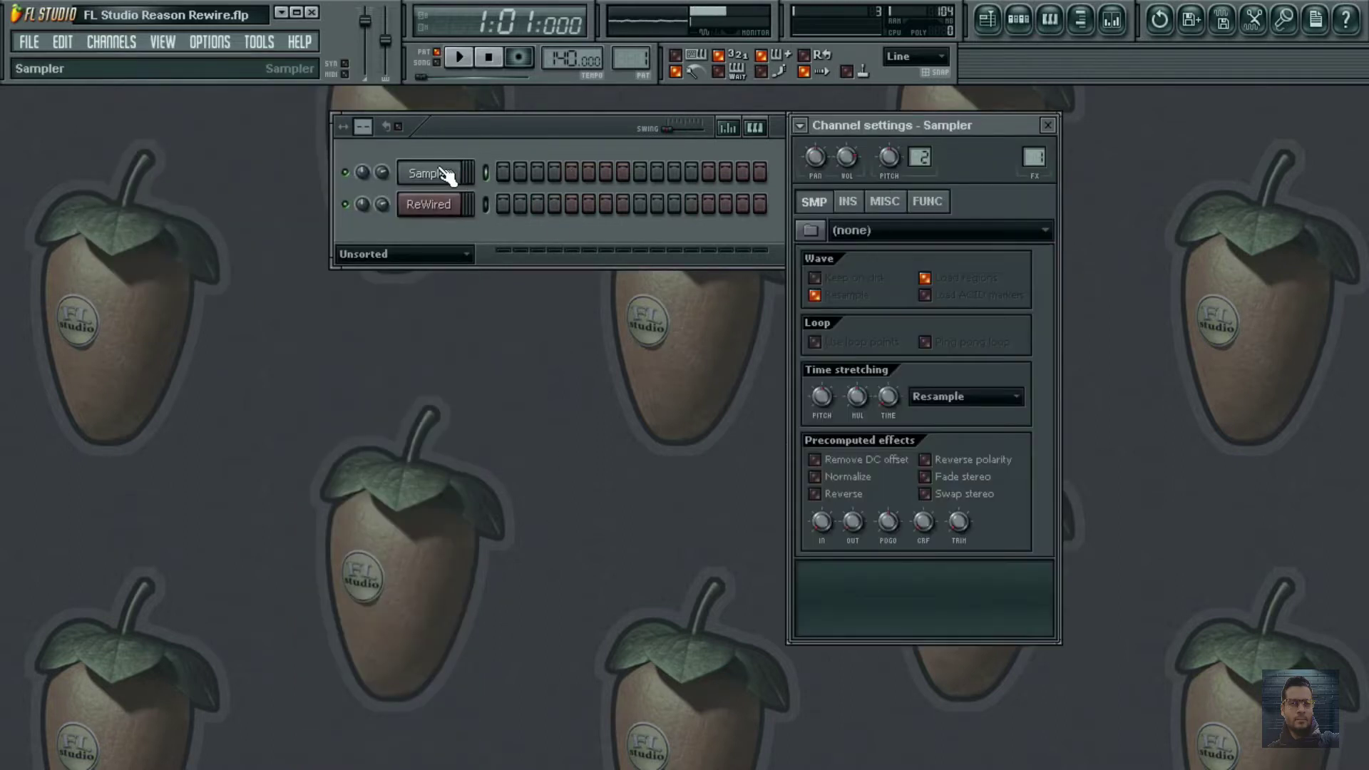
right_click(462, 175)
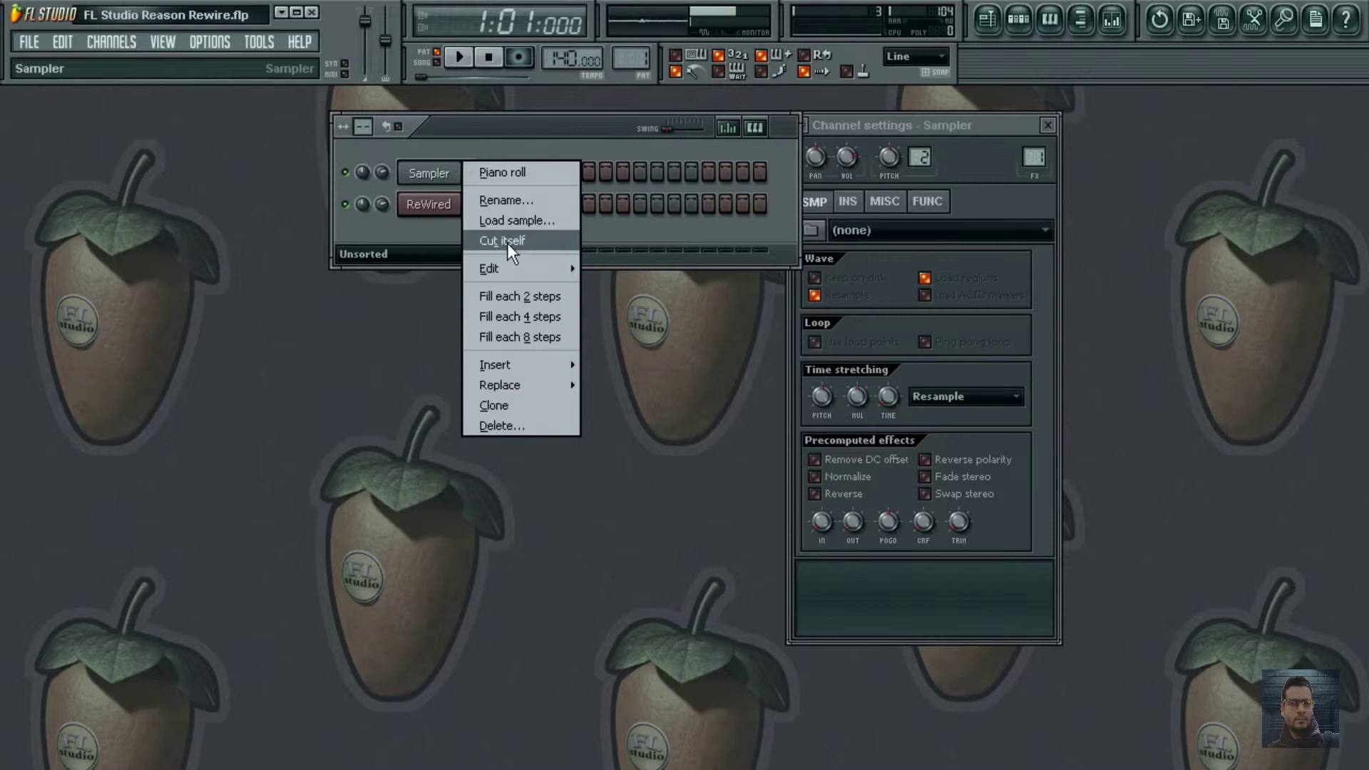
left_click(526, 428)
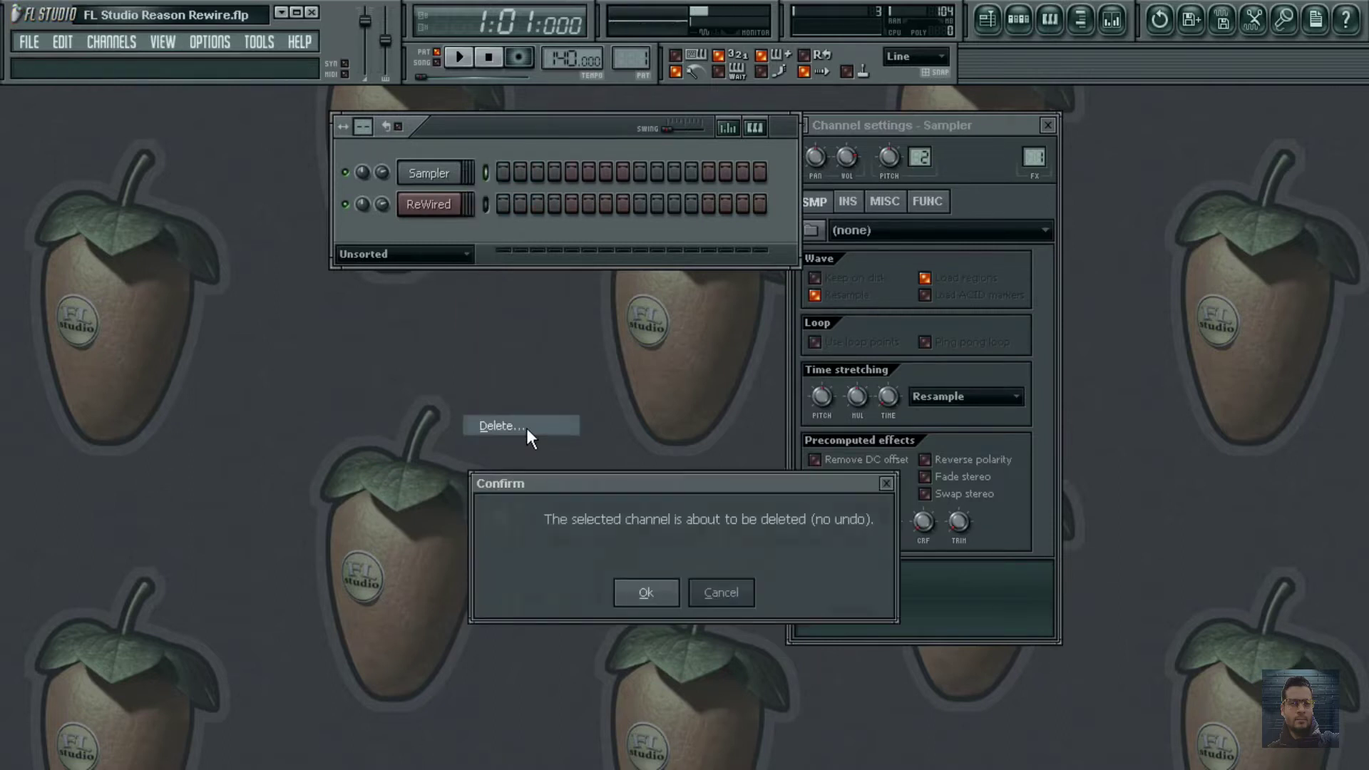
left_click(665, 588)
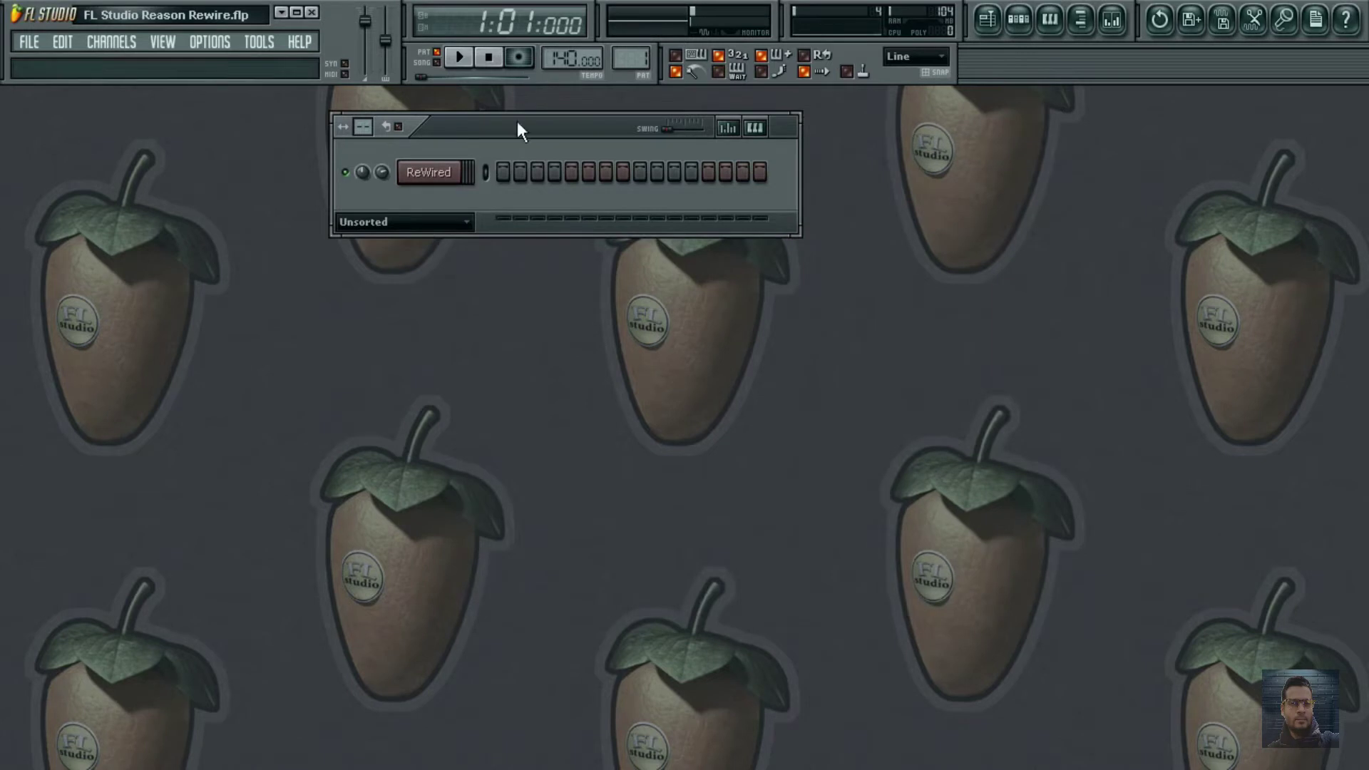
- Choose Reason as the ReWired channel's client in its settings, then reopen the renamed Reason channel
left_click(442, 175)
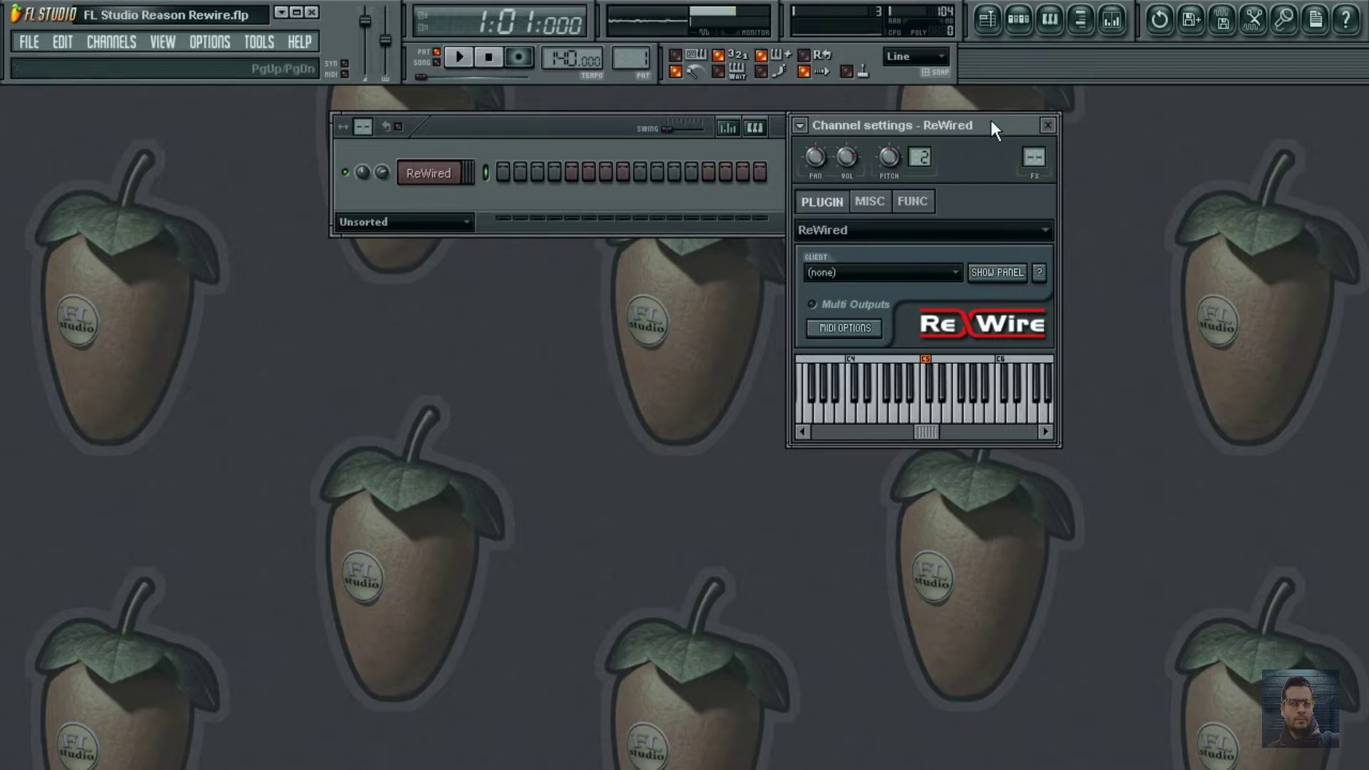
left_click_drag(993, 122, 1008, 122)
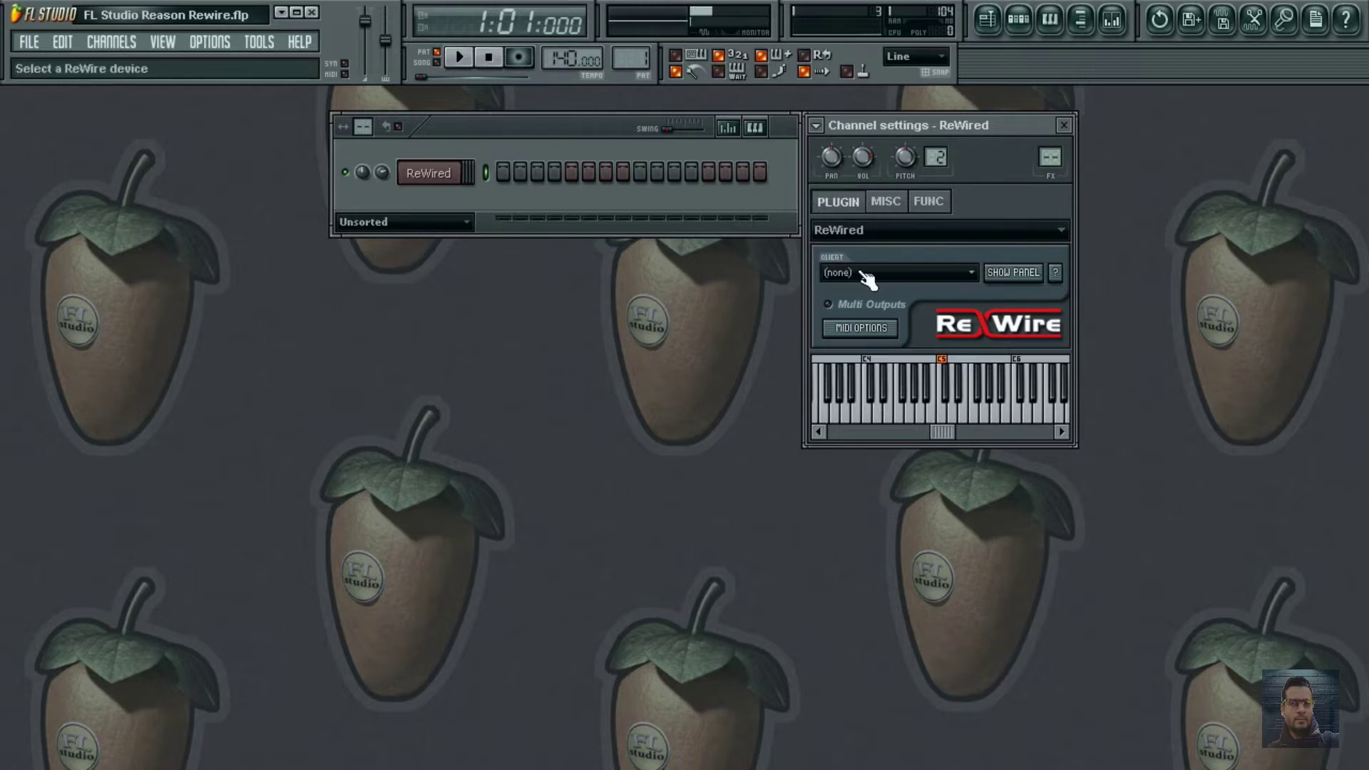
left_click(972, 276)
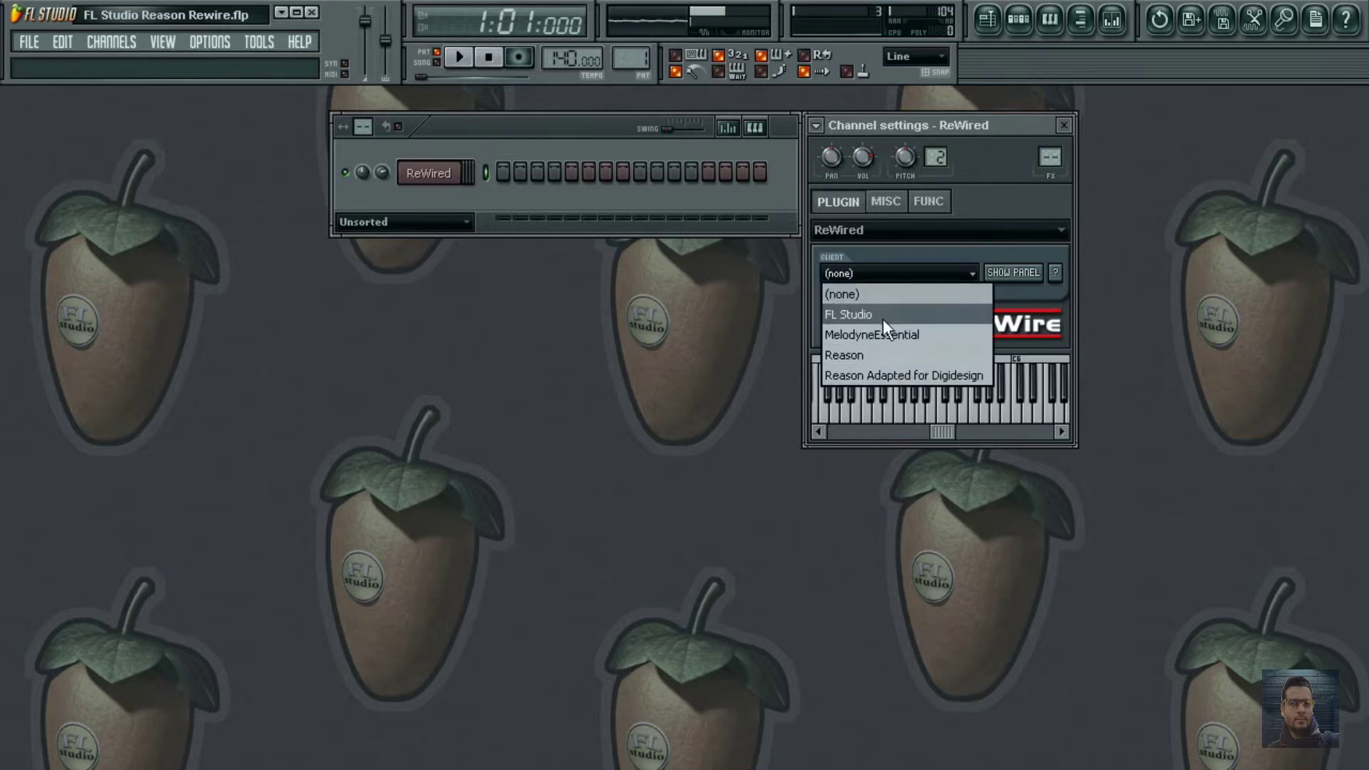
left_click(859, 354)
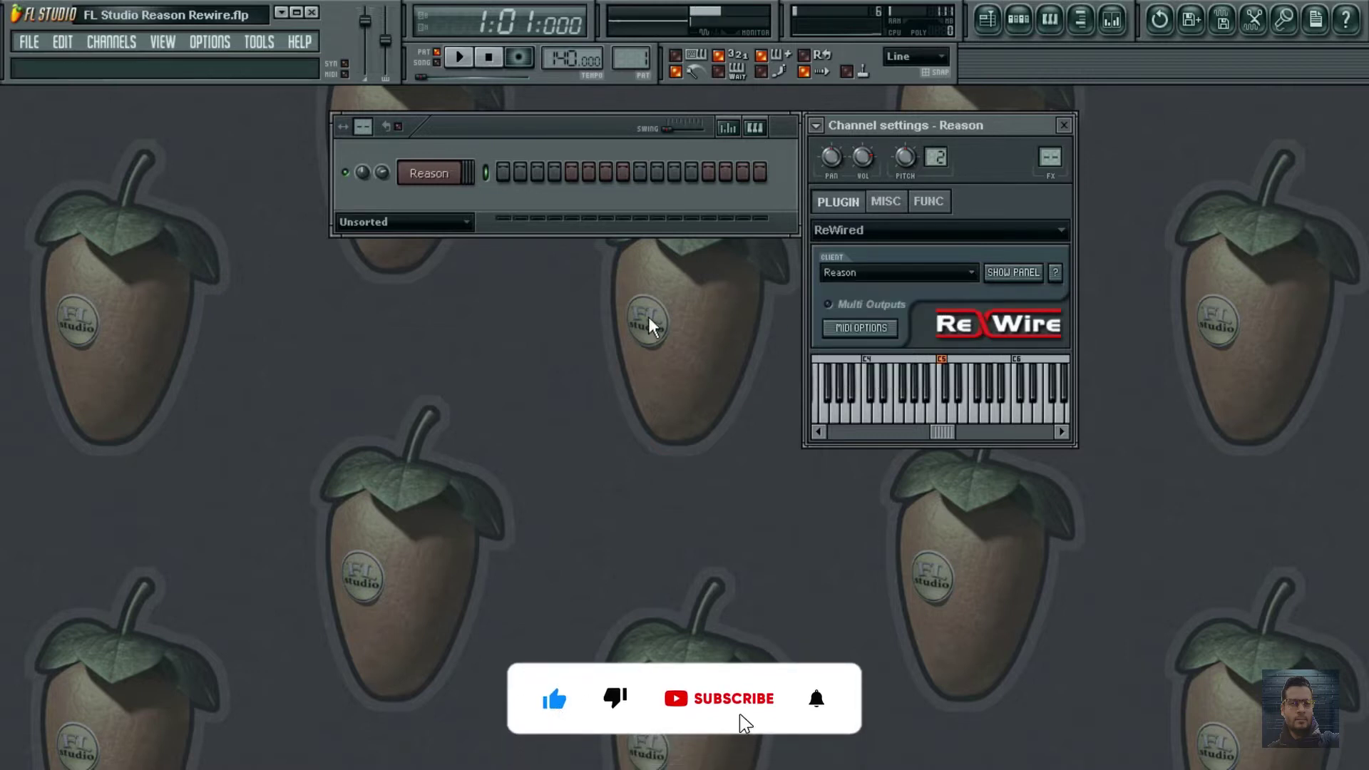
left_click(442, 183)
left_click(444, 184)
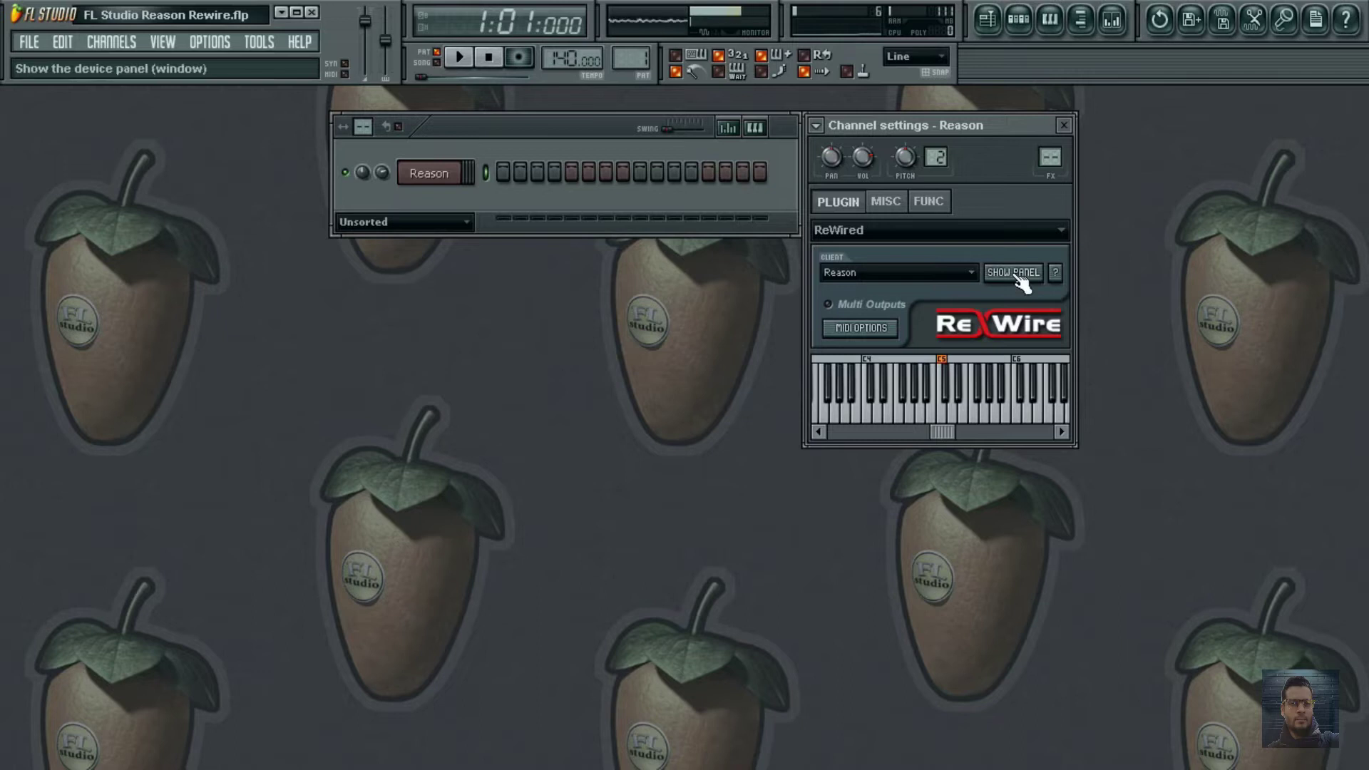
- Launch Reason's panel and dismiss the MIDI input and control surface warnings
left_click(1020, 278)
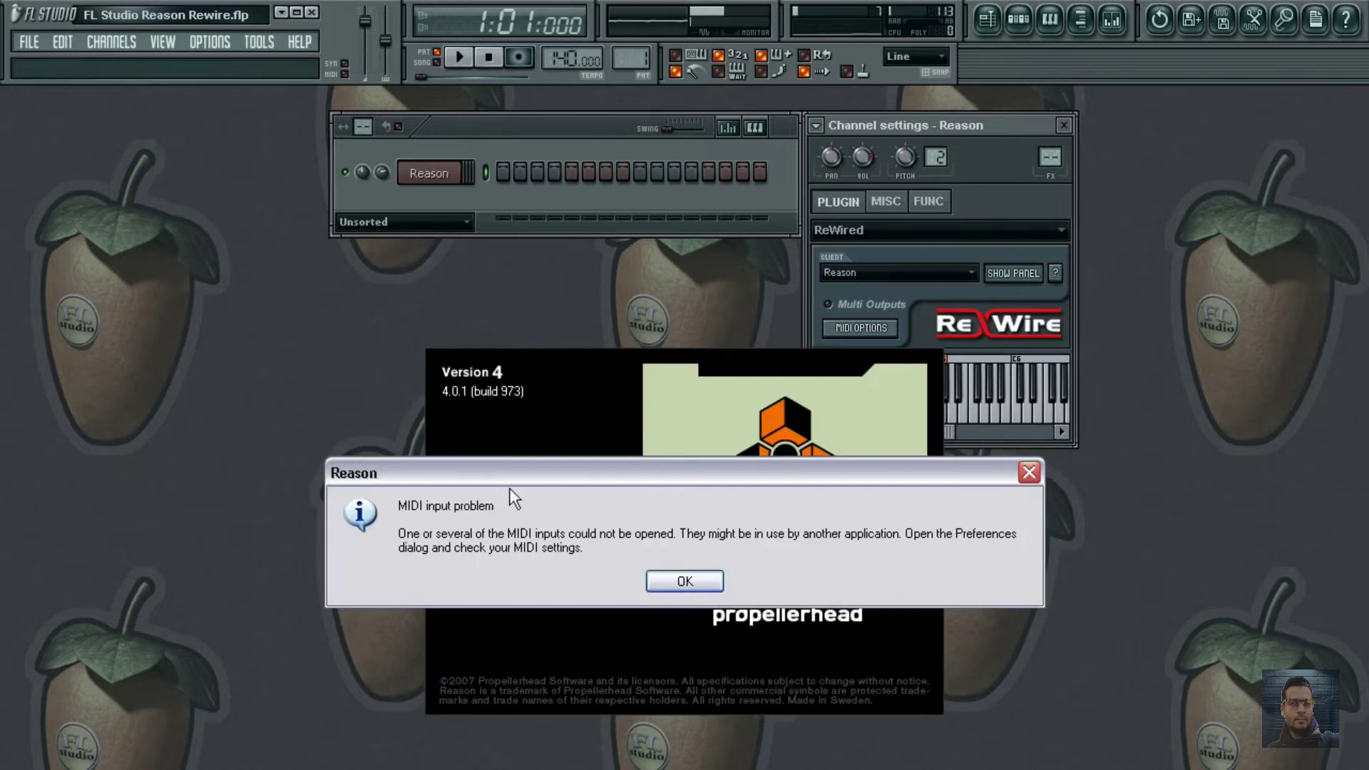
left_click(686, 583)
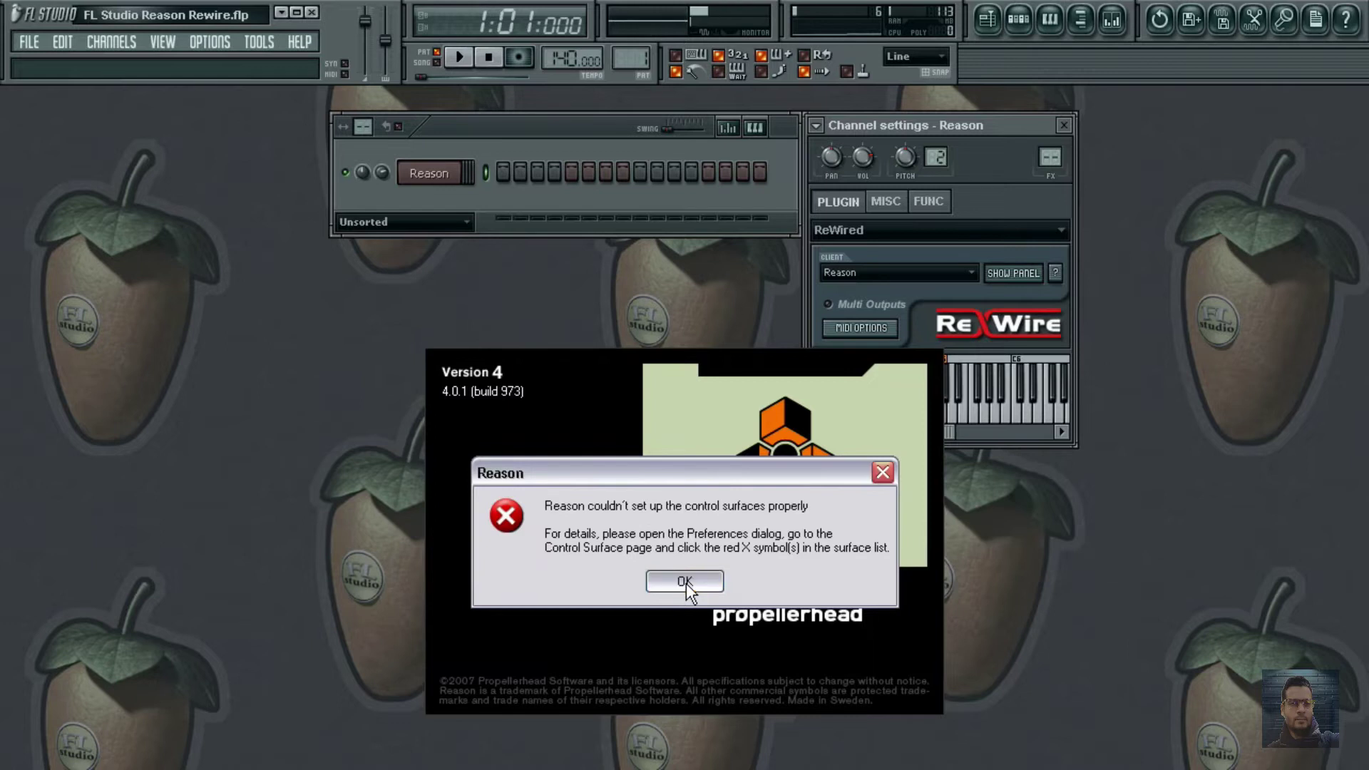
left_click(686, 584)
- Add a Mixer 14:2, Redrum Drum Computer and Malström Graintable Synthesizer to the rack
right_click(380, 155)
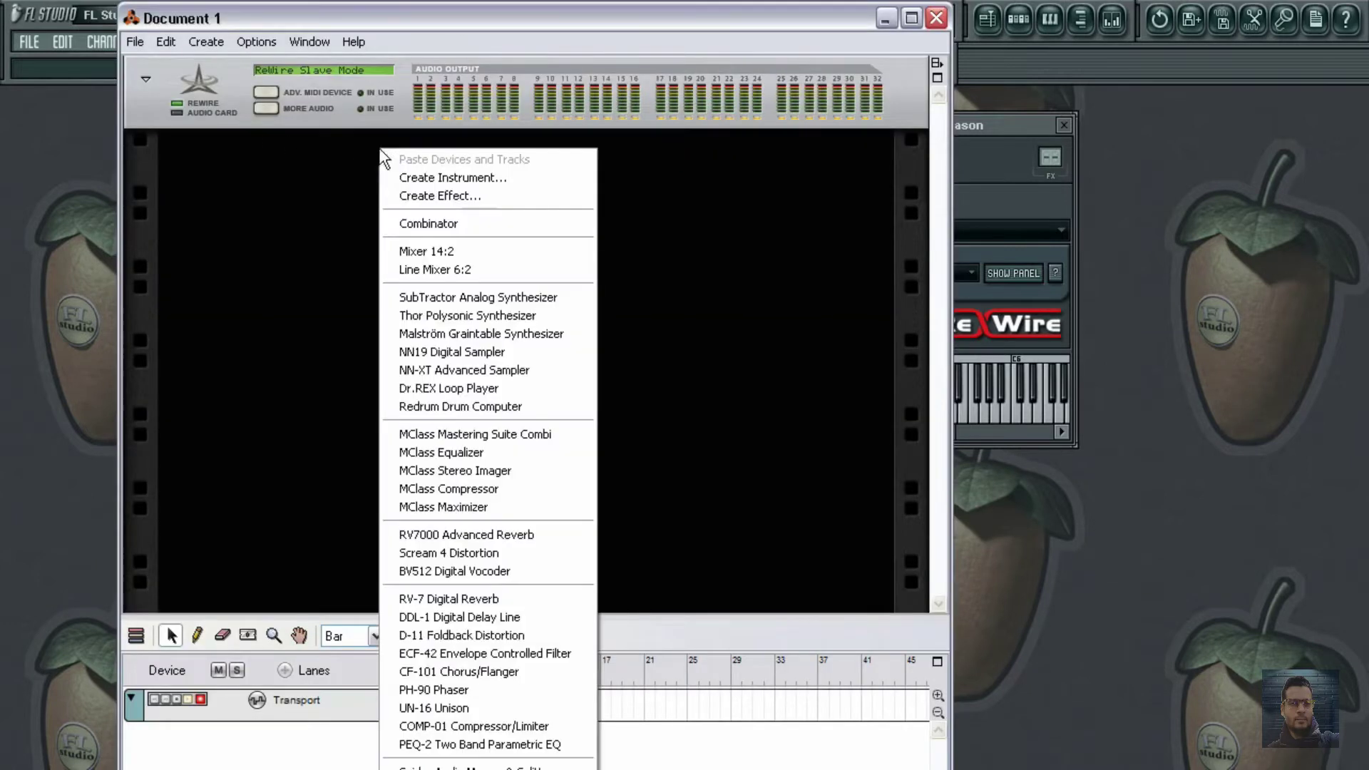
left_click(428, 251)
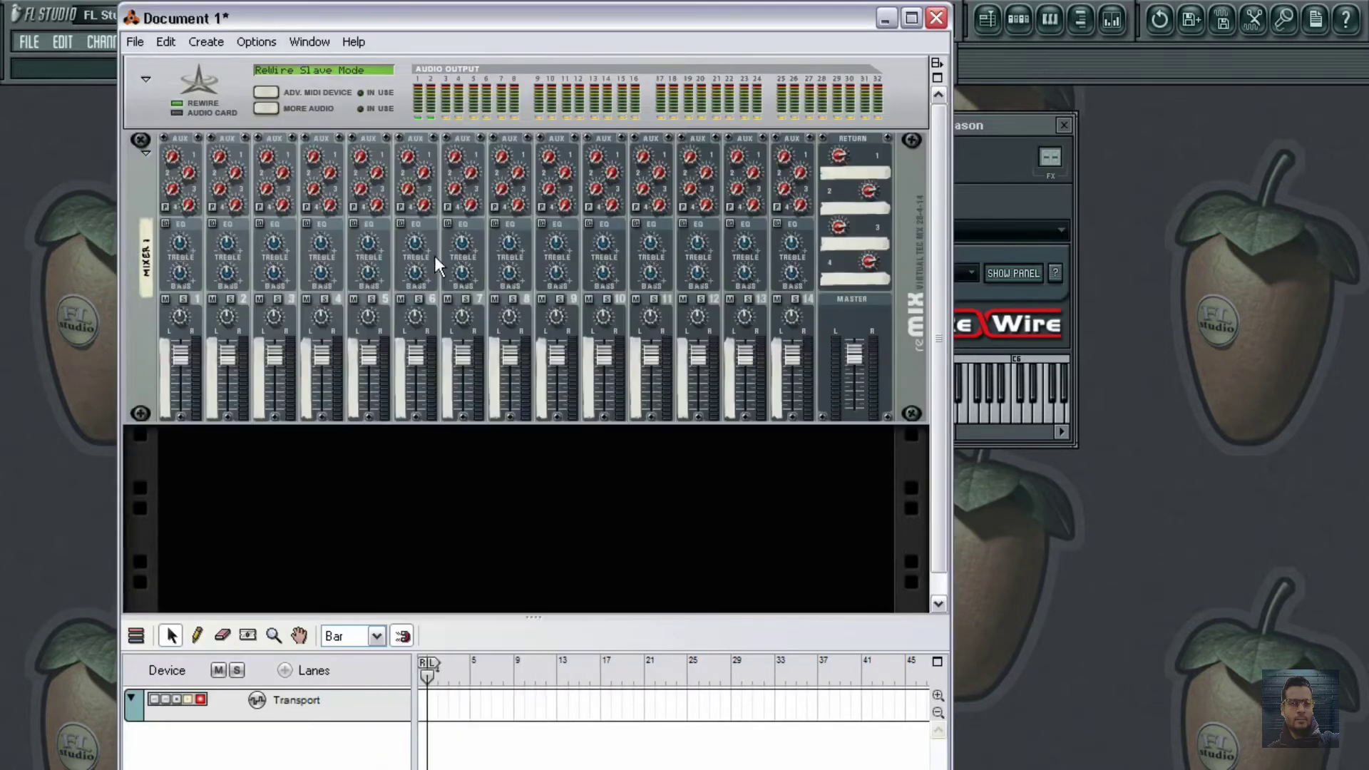
right_click(492, 463)
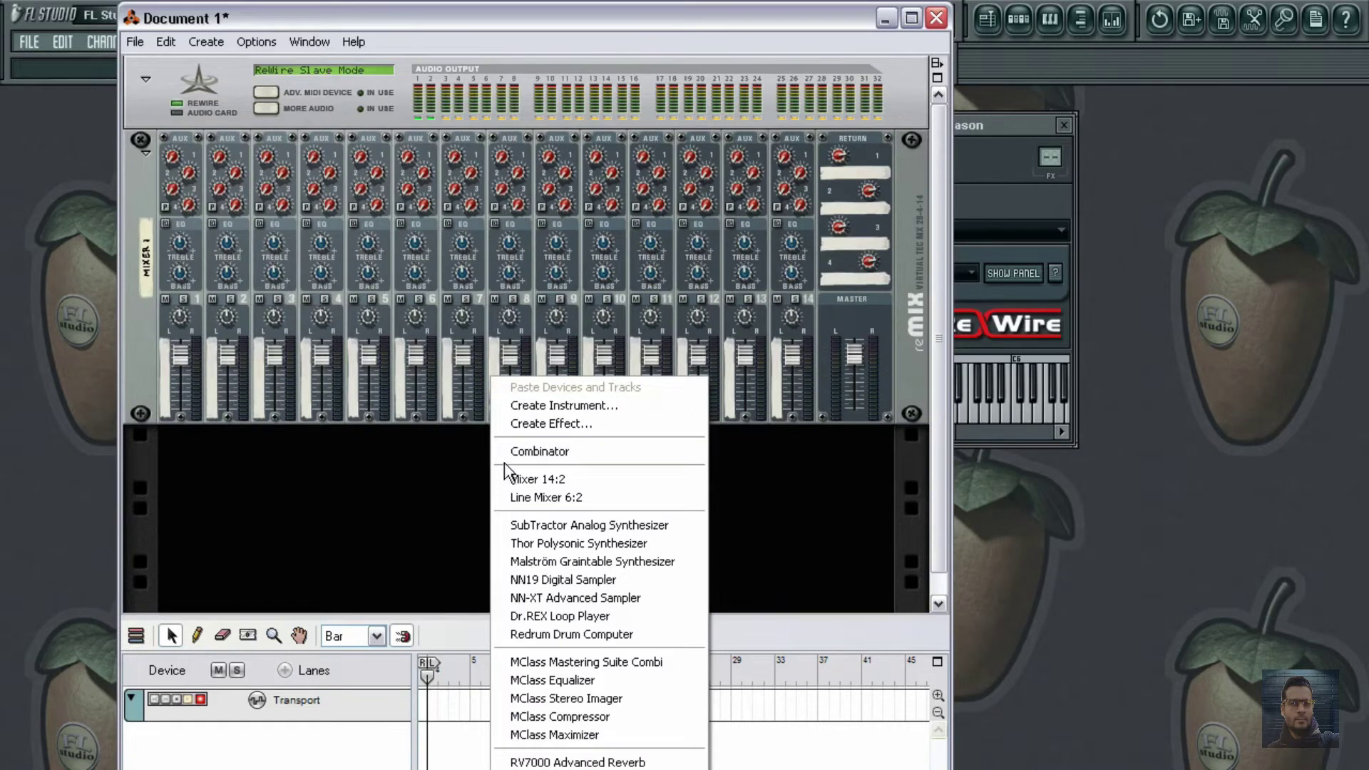
left_click(555, 633)
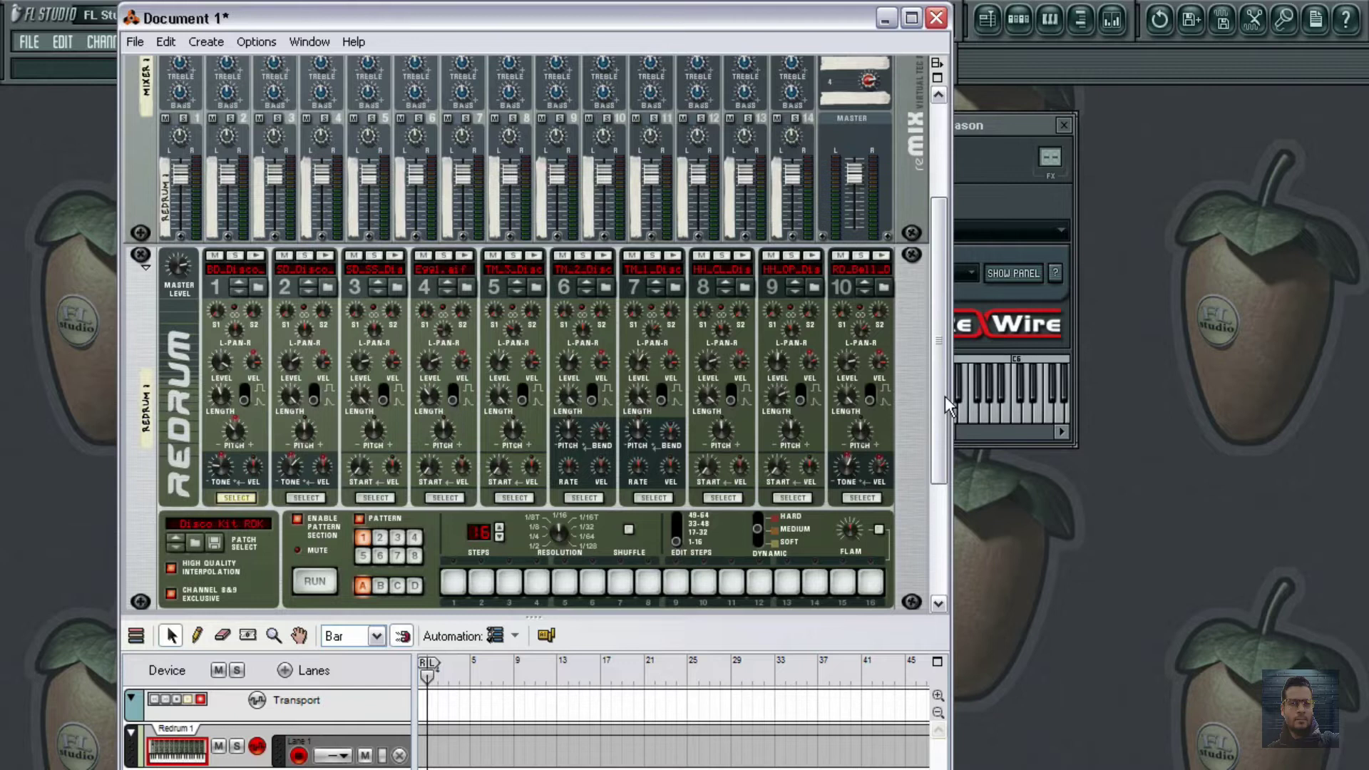
left_click_drag(944, 396, 927, 549)
right_click(605, 472)
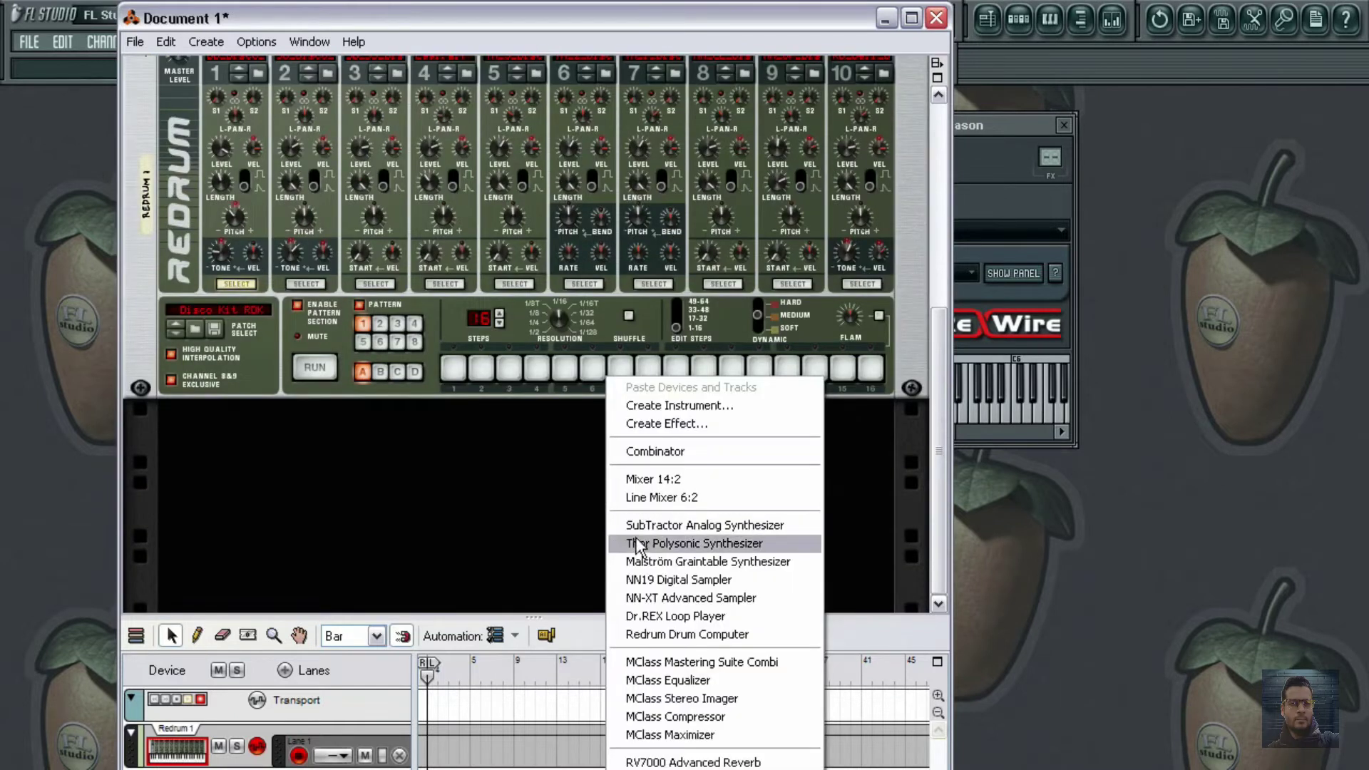
left_click(651, 564)
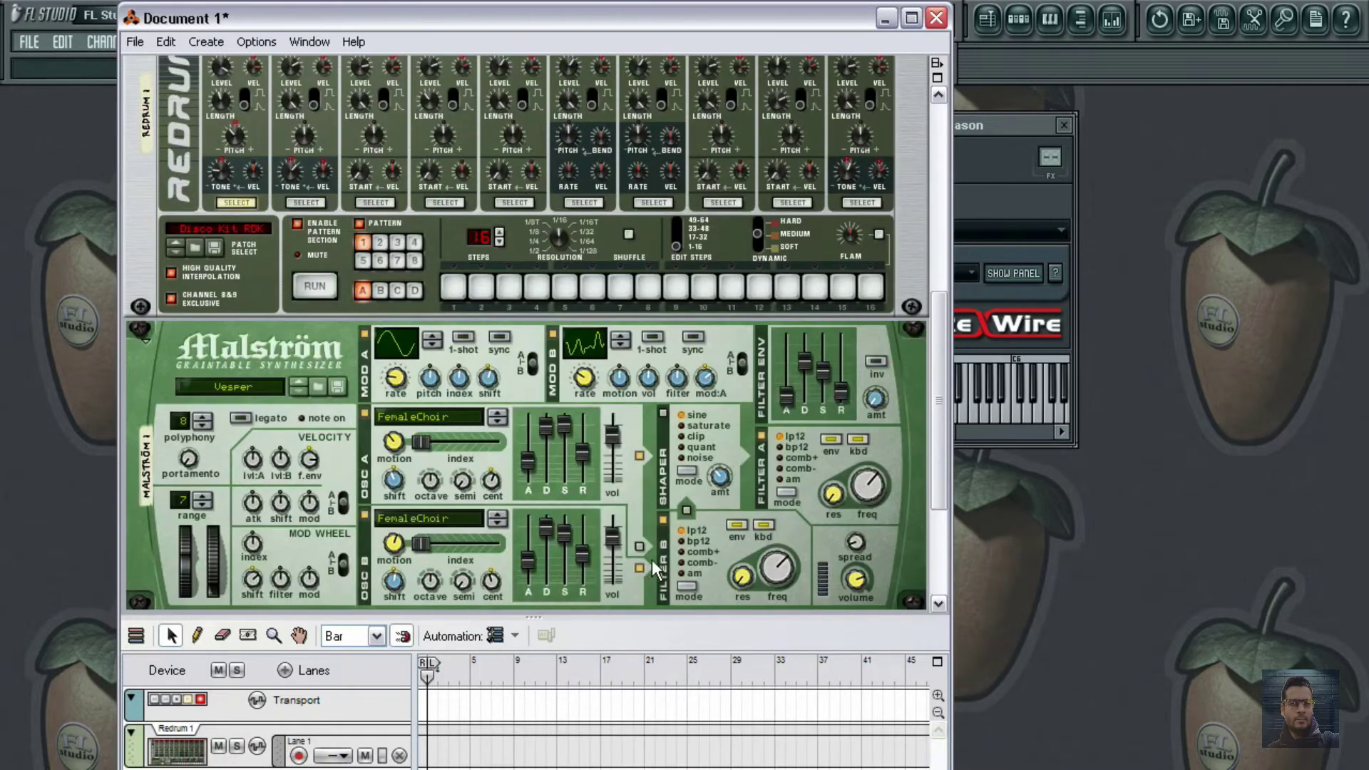
scroll(492, 136, "up", 5)
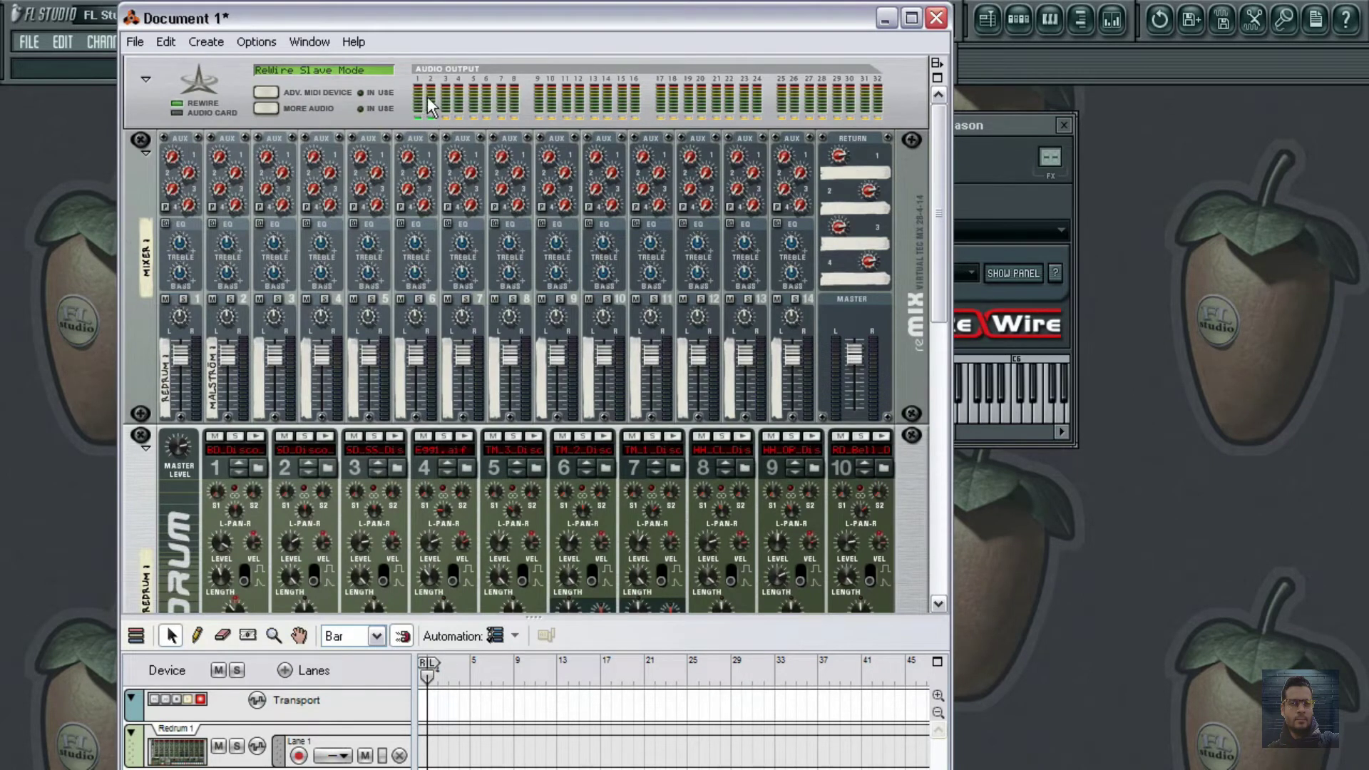
- Map MIDI input port 0 to Bus 6 on Hardware Interface II and confirm with OK
left_click(1025, 126)
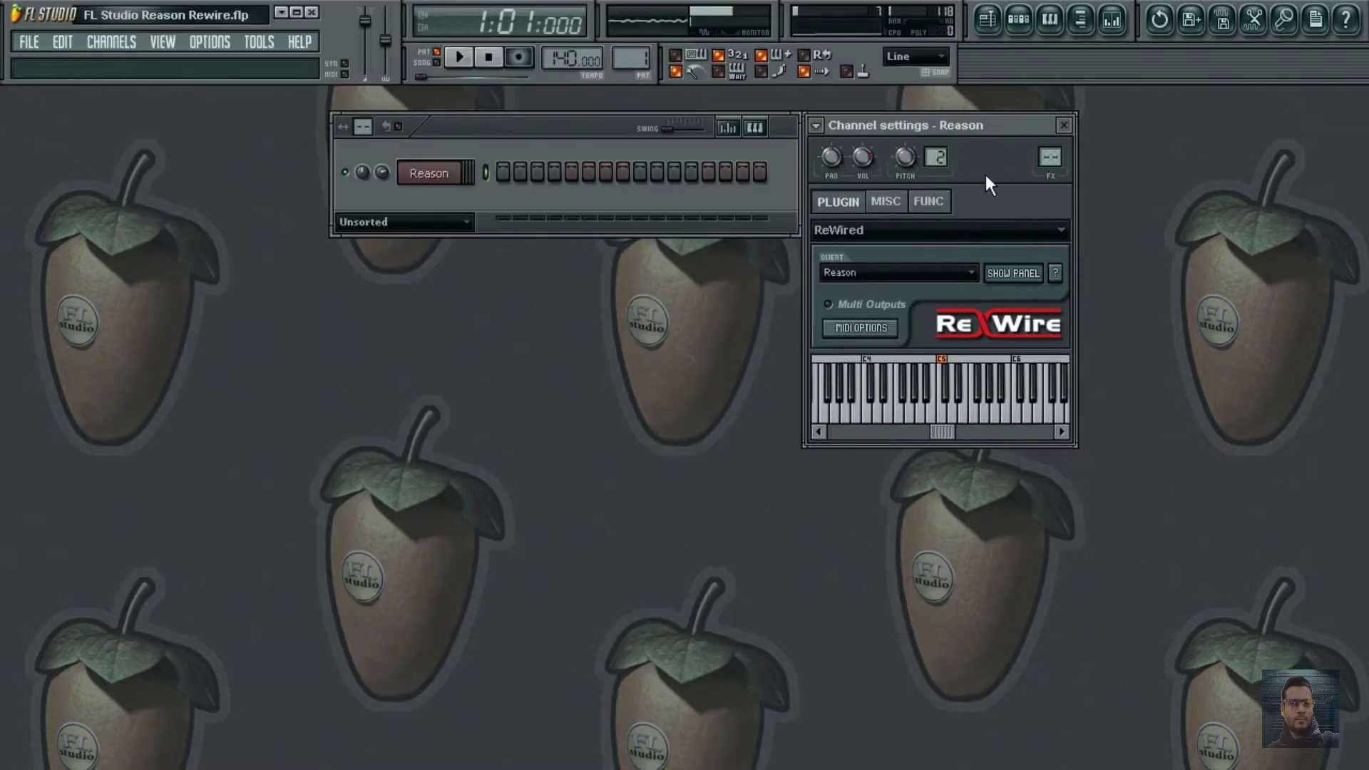
left_click(868, 332)
left_click_drag(784, 405, 674, 269)
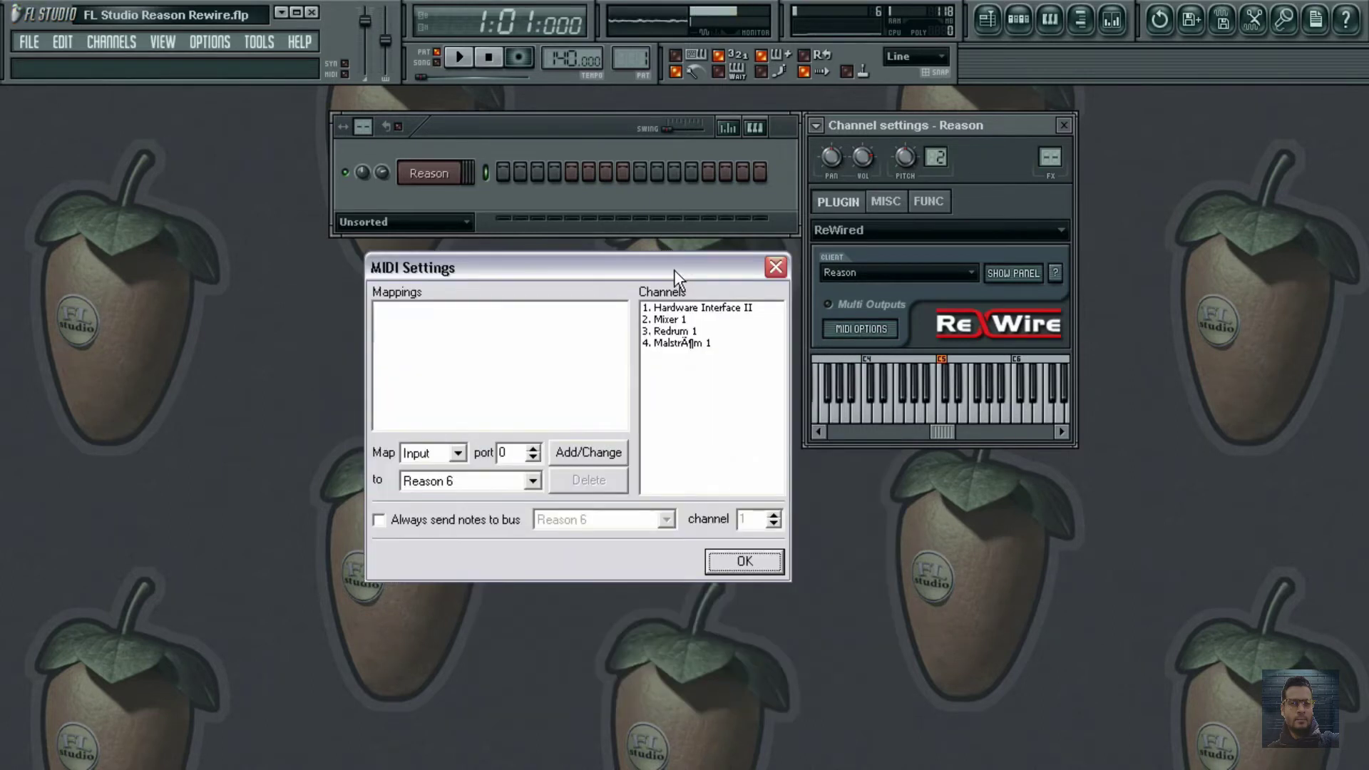
left_click(689, 311)
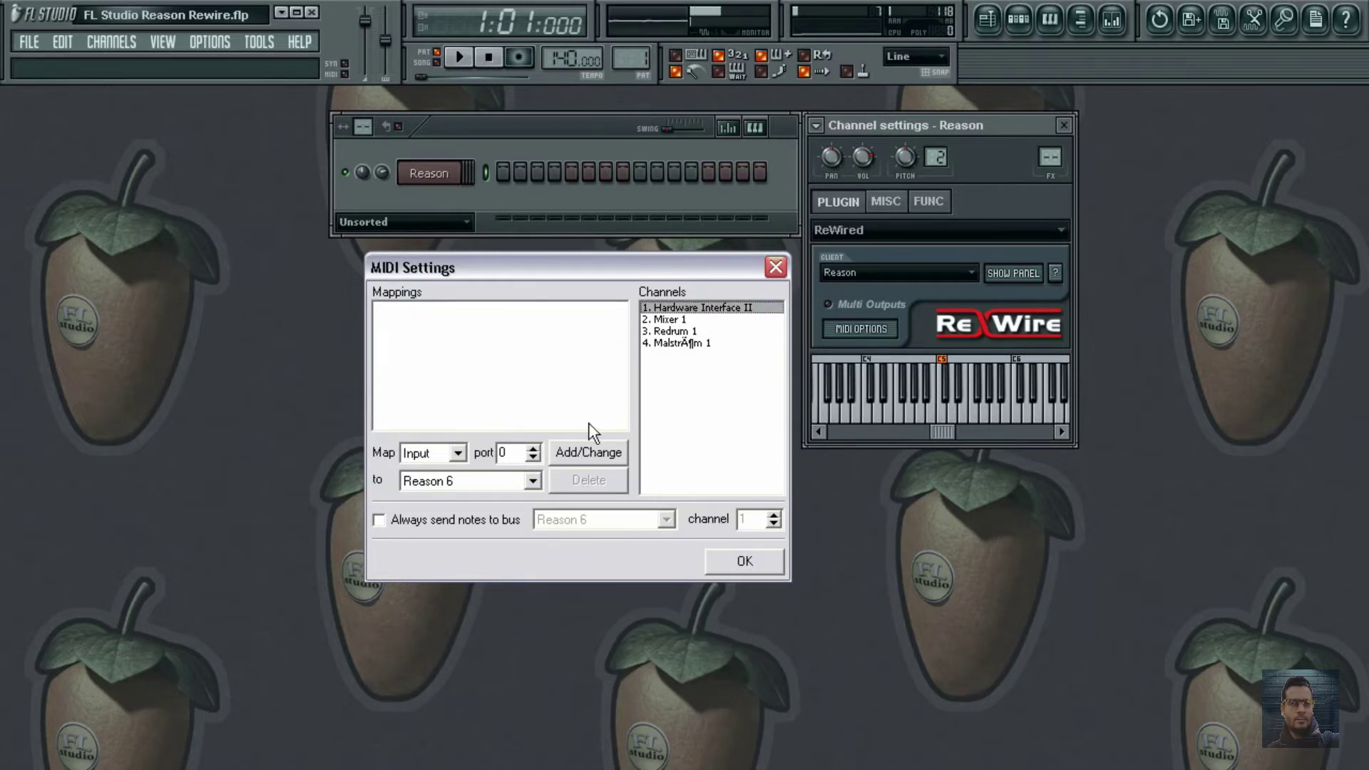
left_click(588, 455)
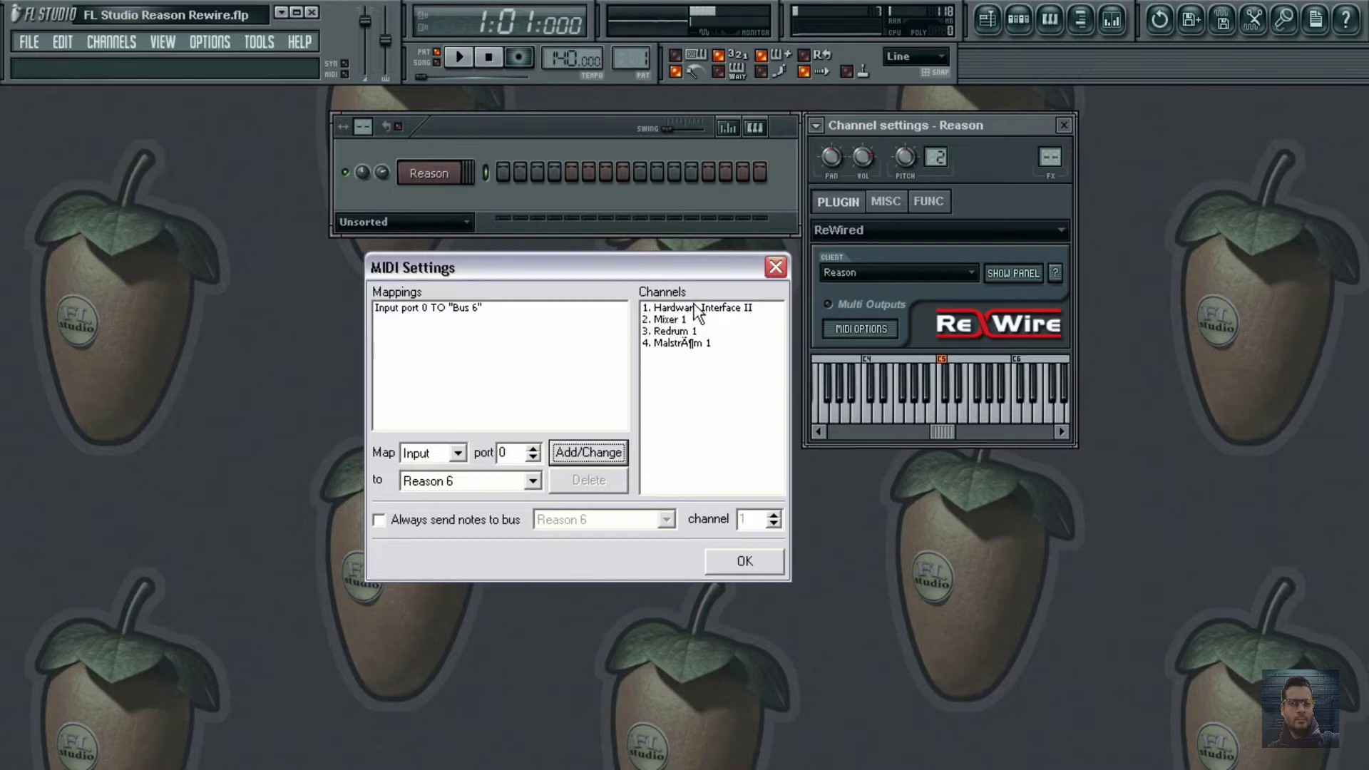
key("alt+Tab")
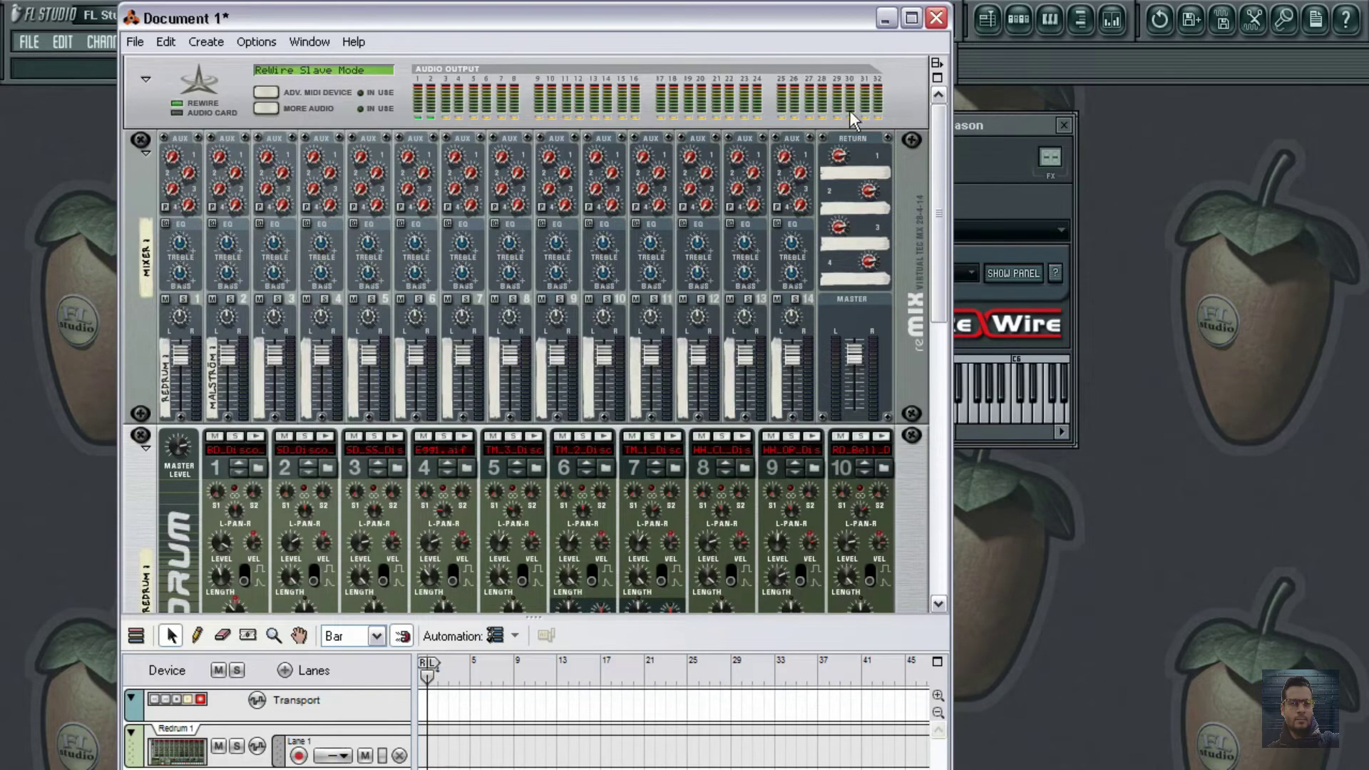
left_click(1016, 126)
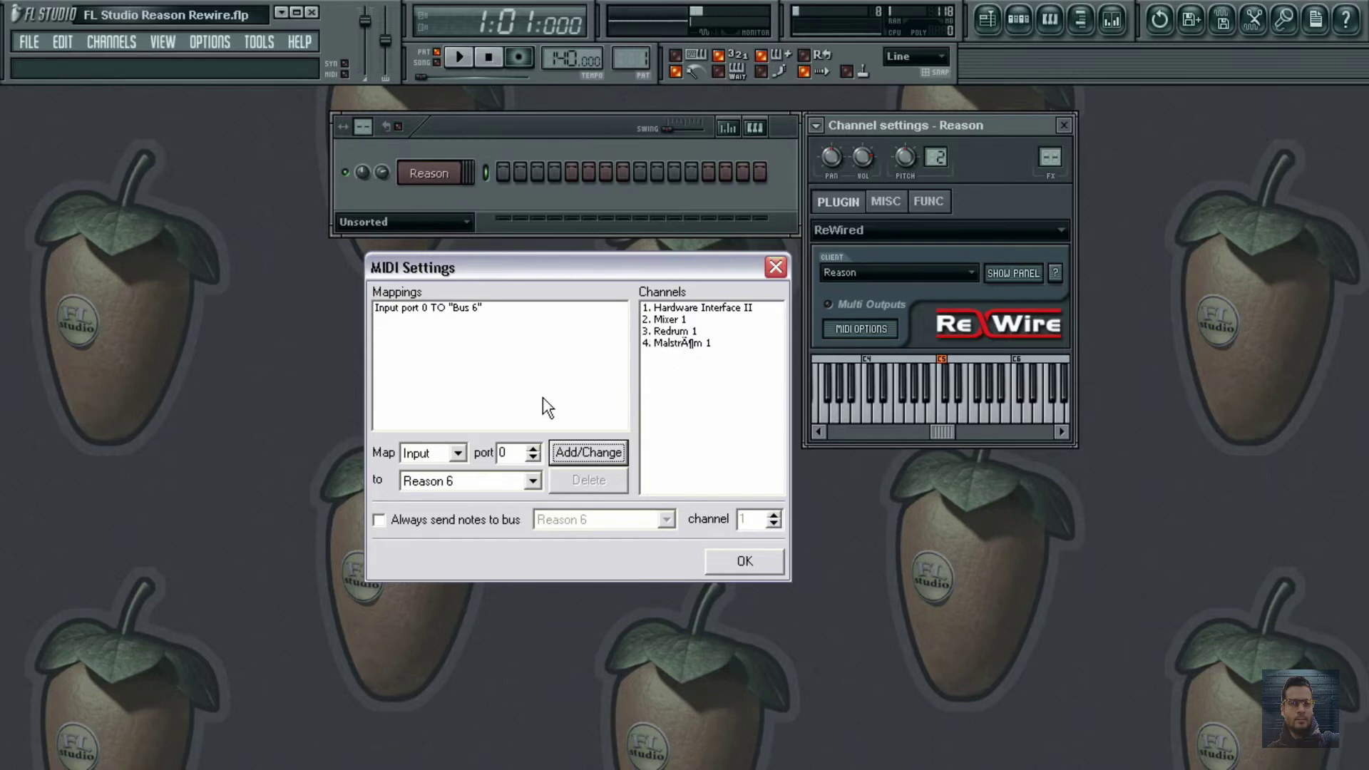
left_click(709, 308)
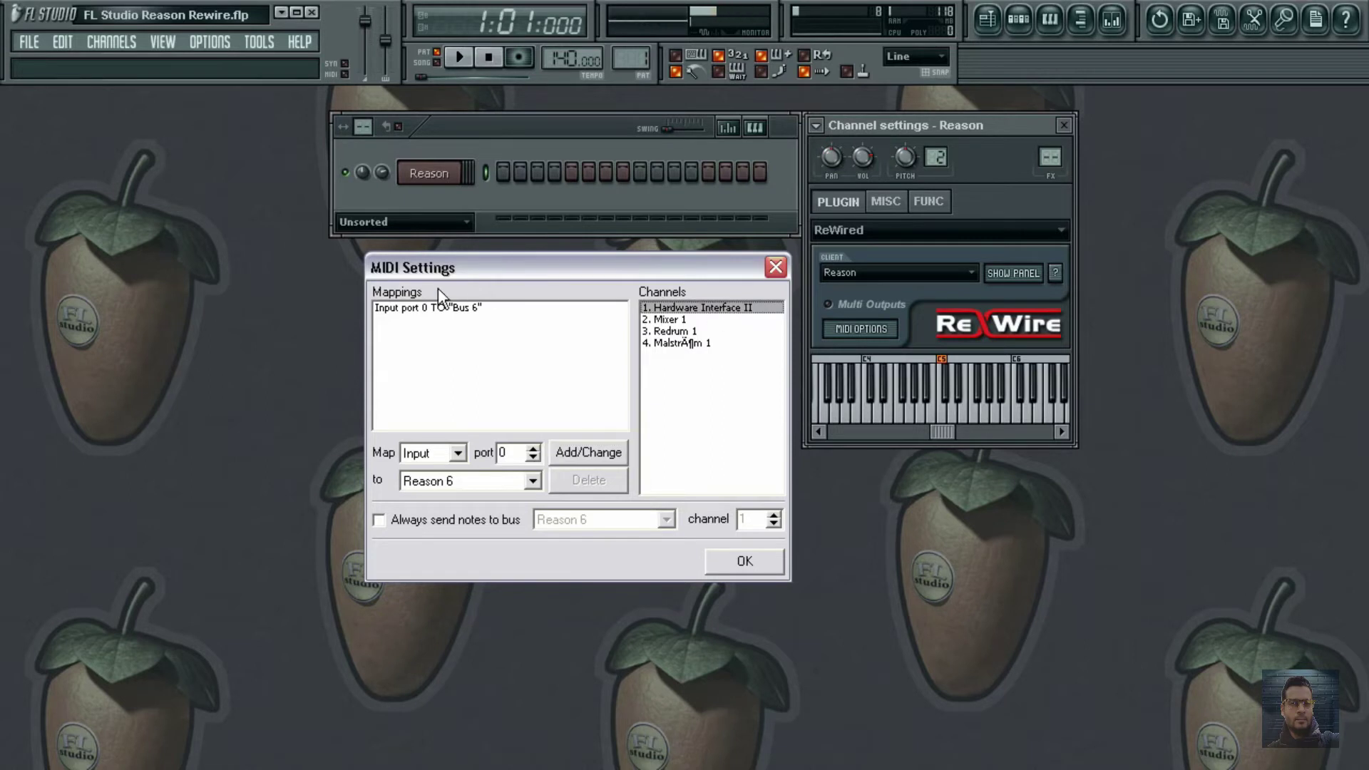
left_click(743, 567)
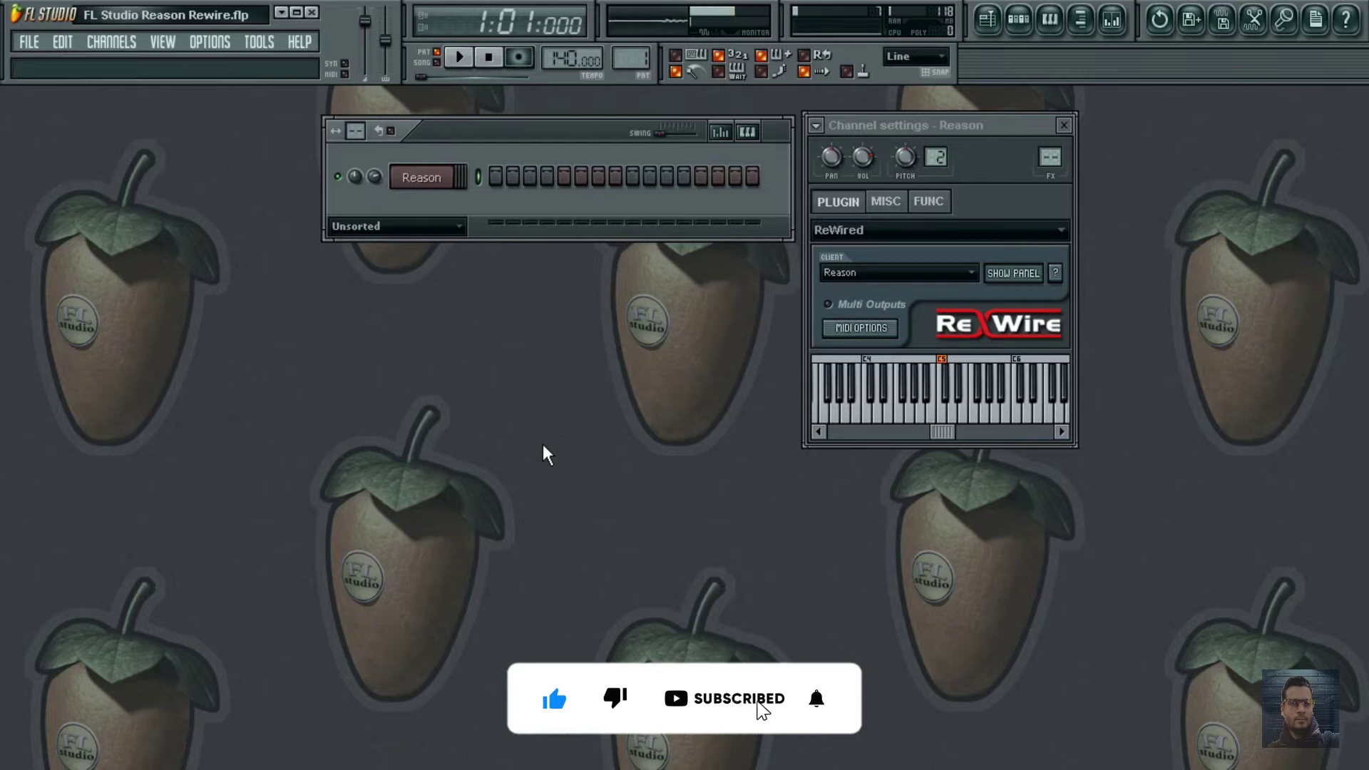
- Add a MIDI Out channel on MIDI channel 3, port 0, and review the Reason channel's MIDI options
left_click(109, 41)
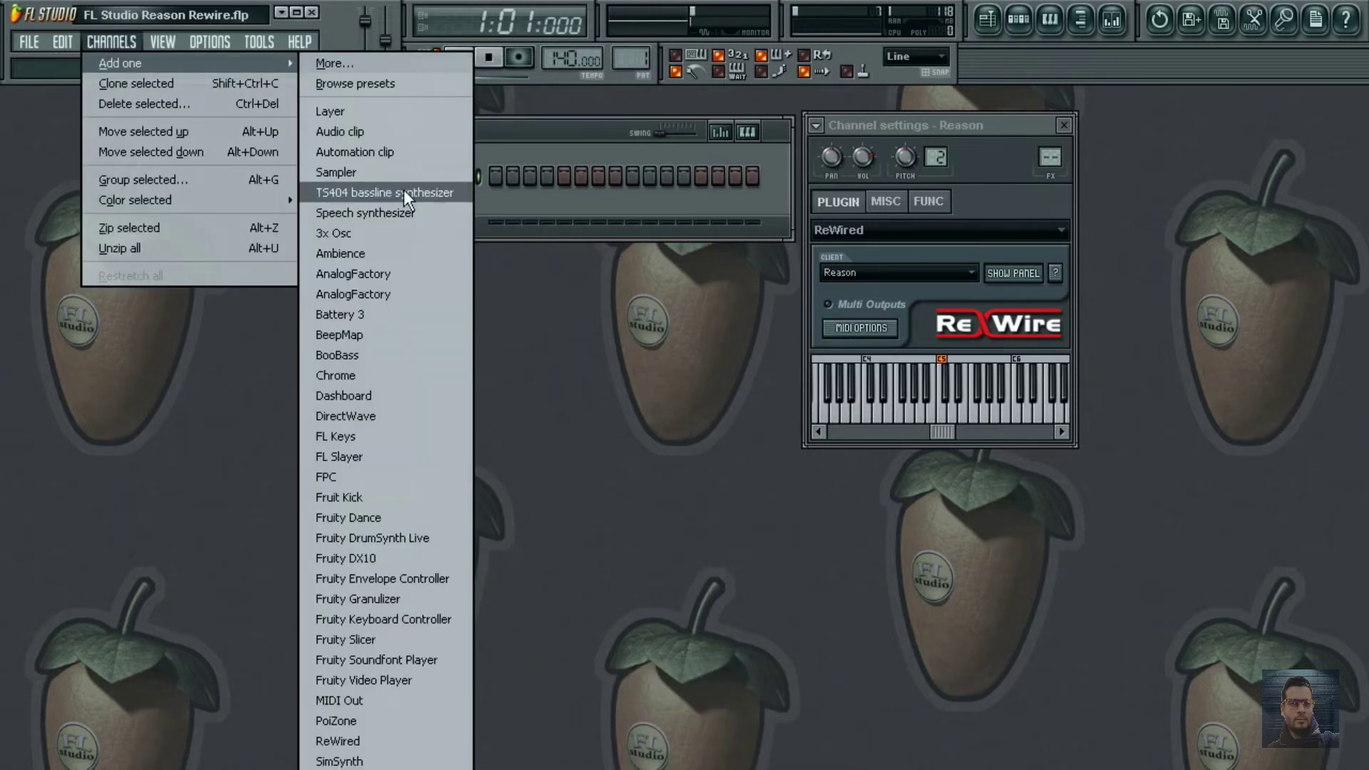
left_click(348, 699)
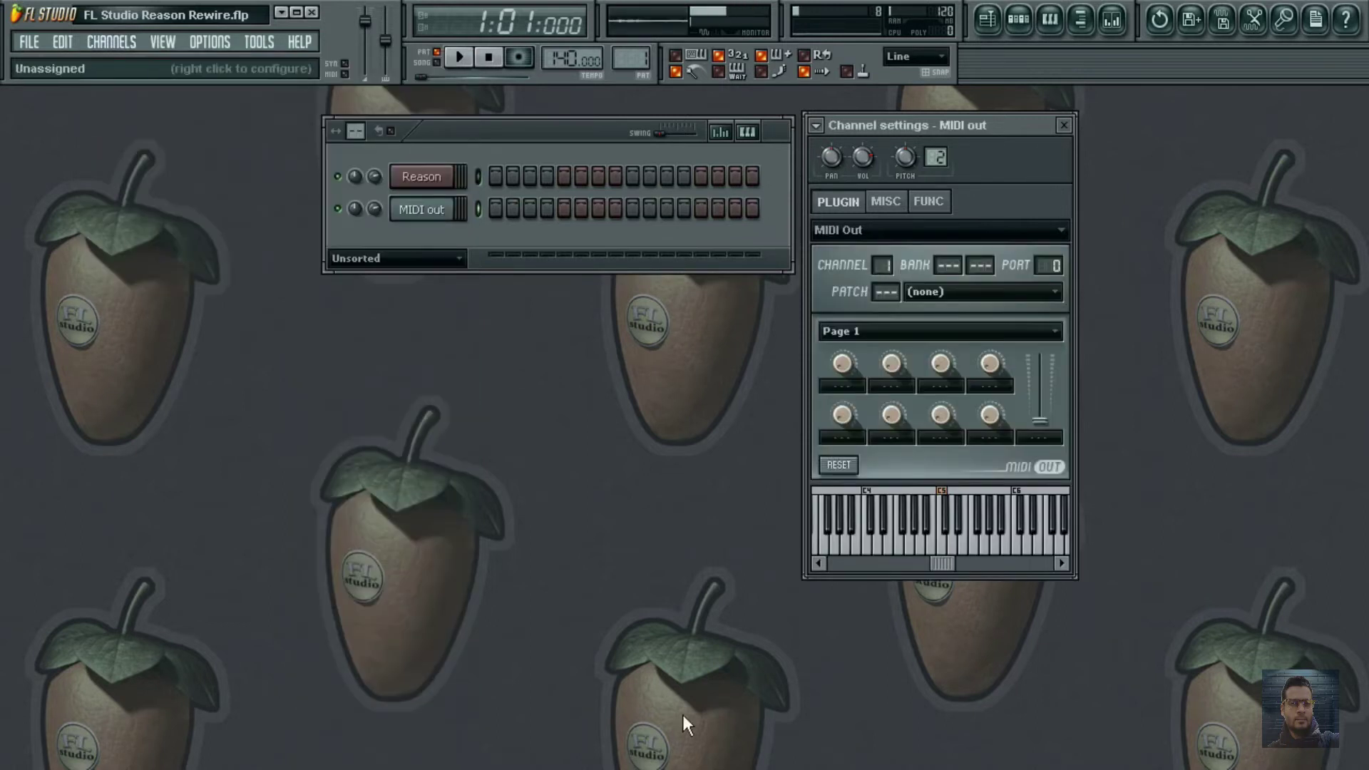
left_click(460, 179)
left_click(861, 328)
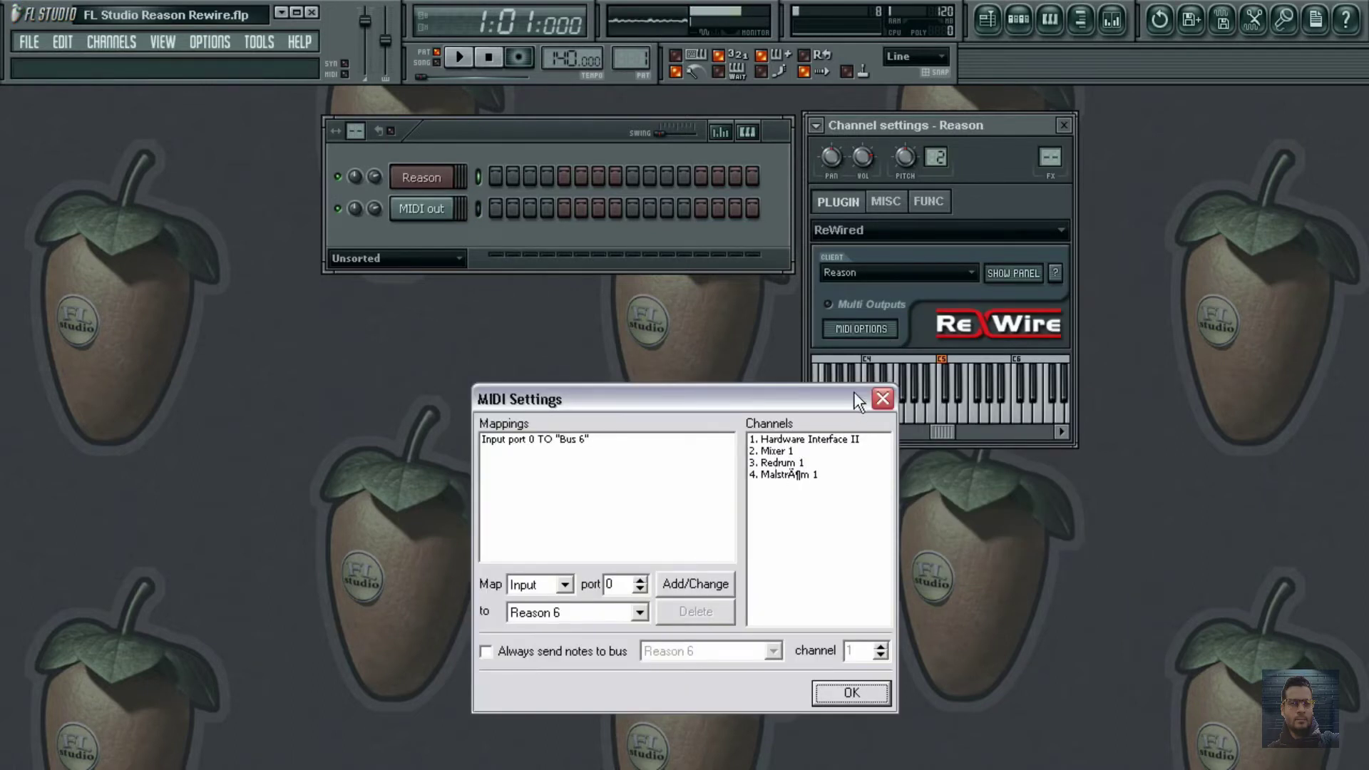
left_click_drag(853, 402, 698, 308)
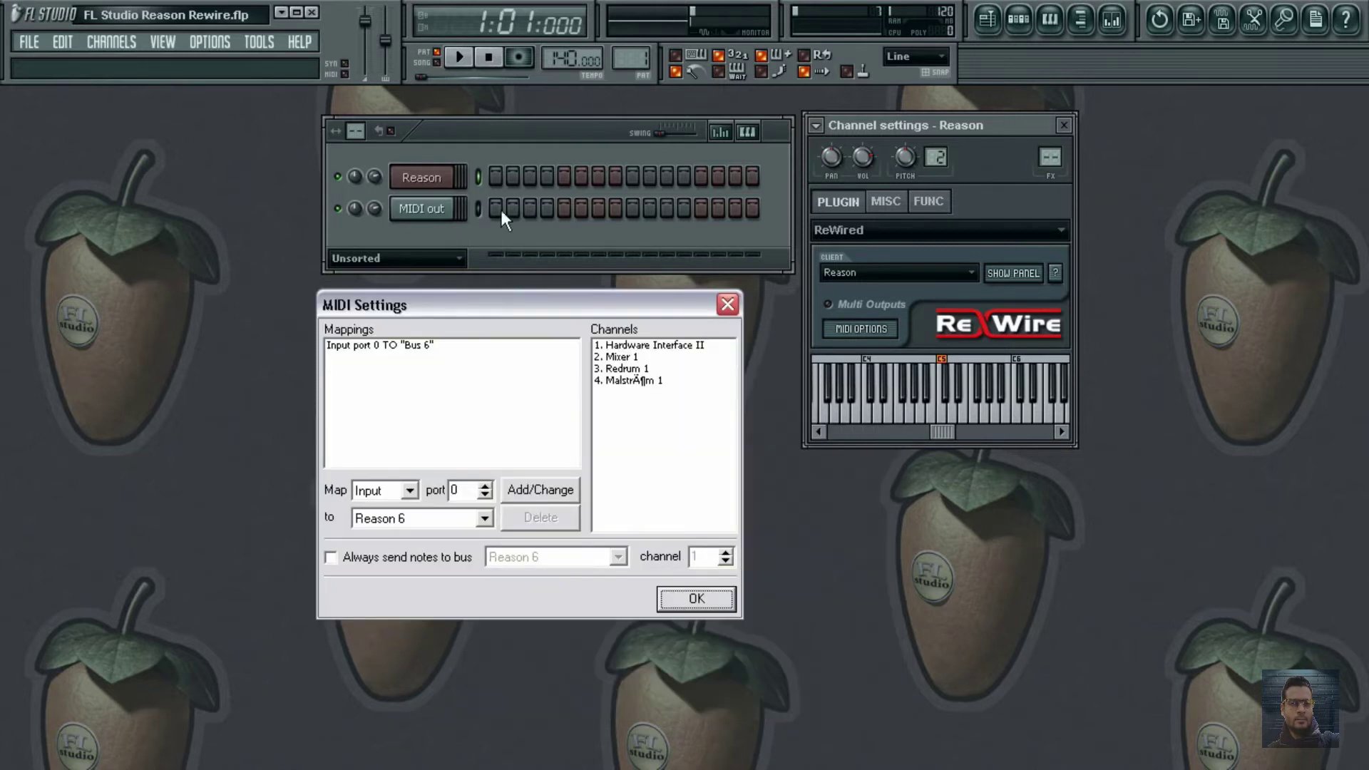
left_click(734, 311)
left_click(432, 211)
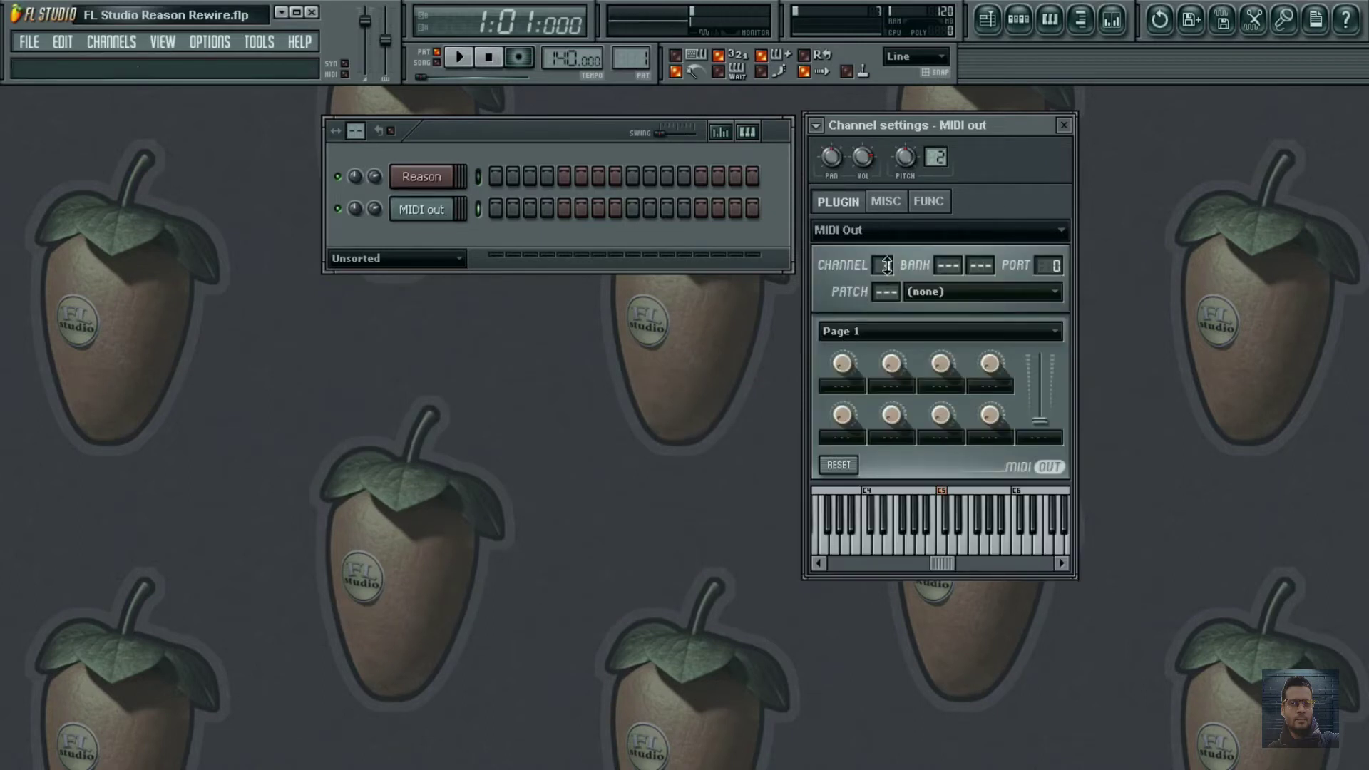
left_click(448, 183)
left_click(864, 329)
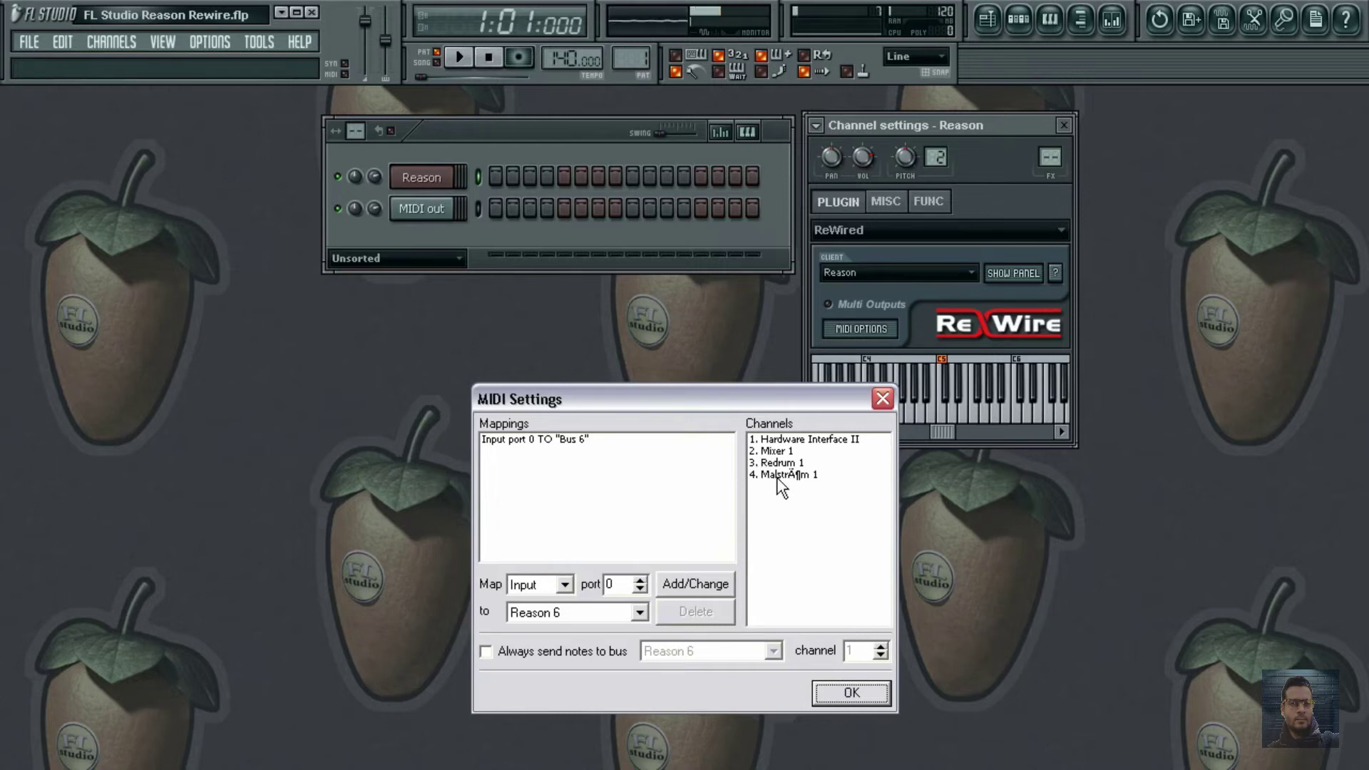
left_click(820, 693)
right_click(414, 211)
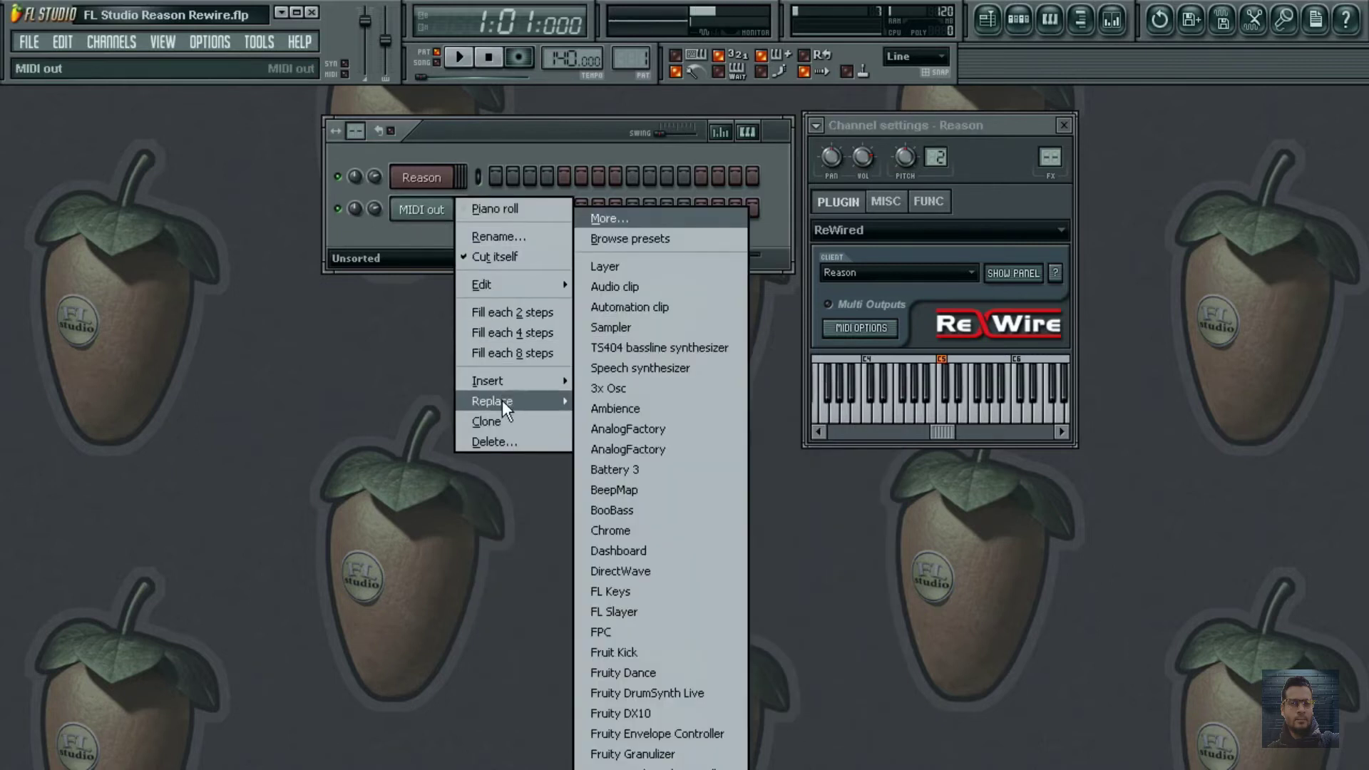
- Rename the second channel (MIDI out) to REDRUM
mouse_move(501, 403)
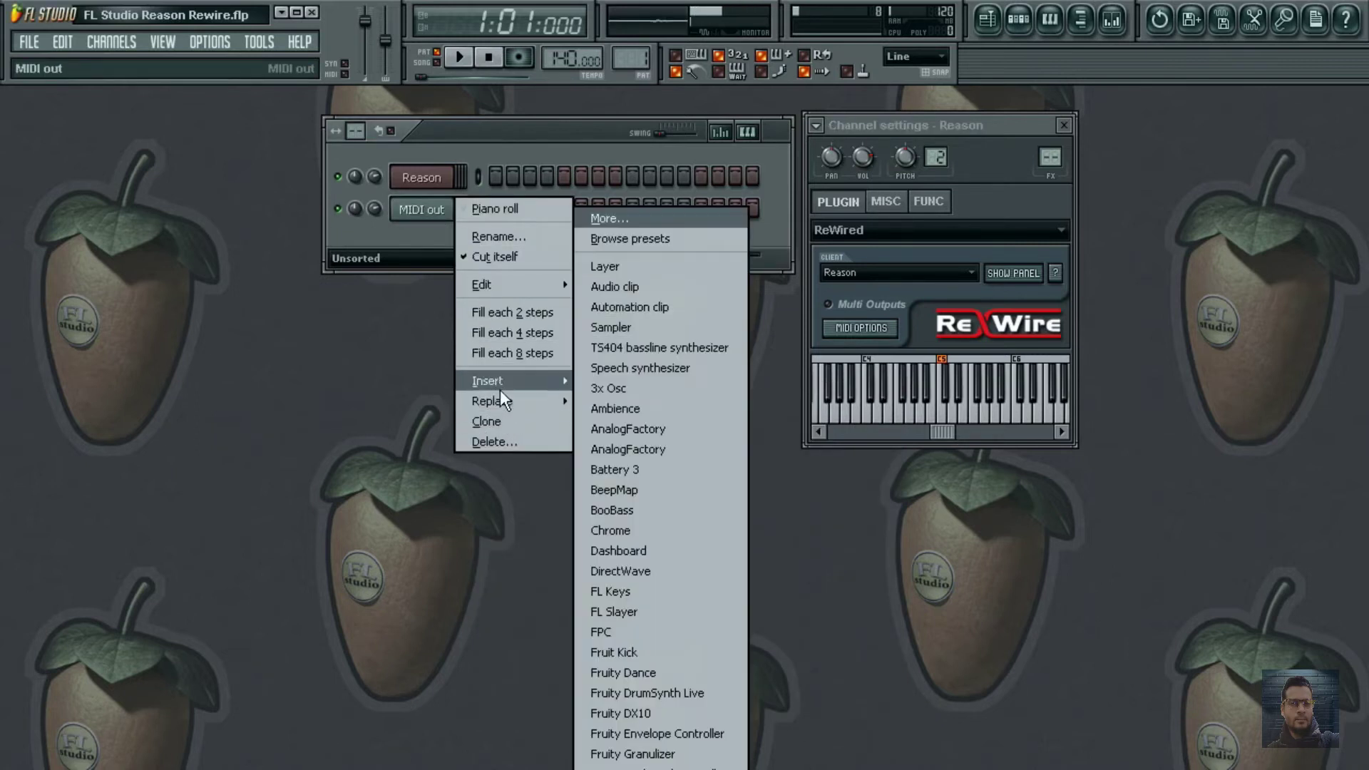
left_click(488, 237)
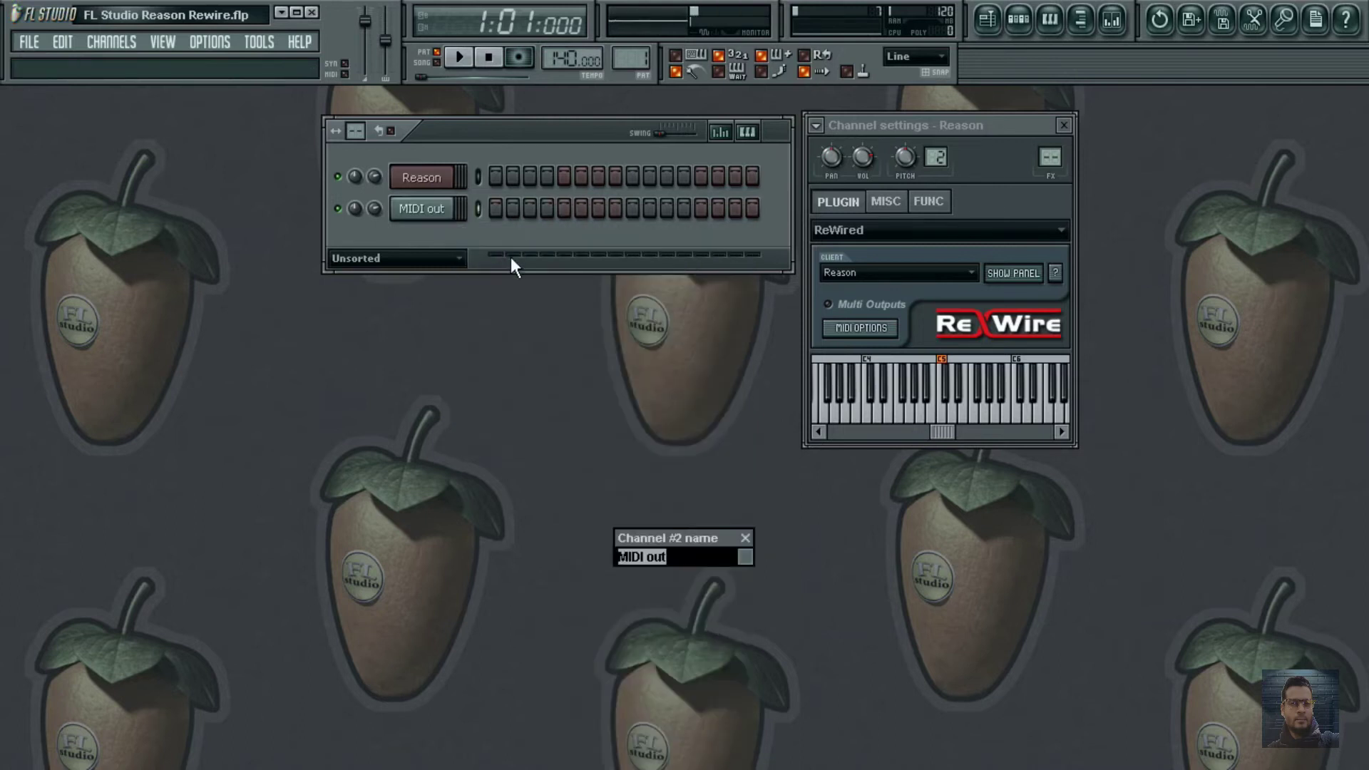
type("rE")
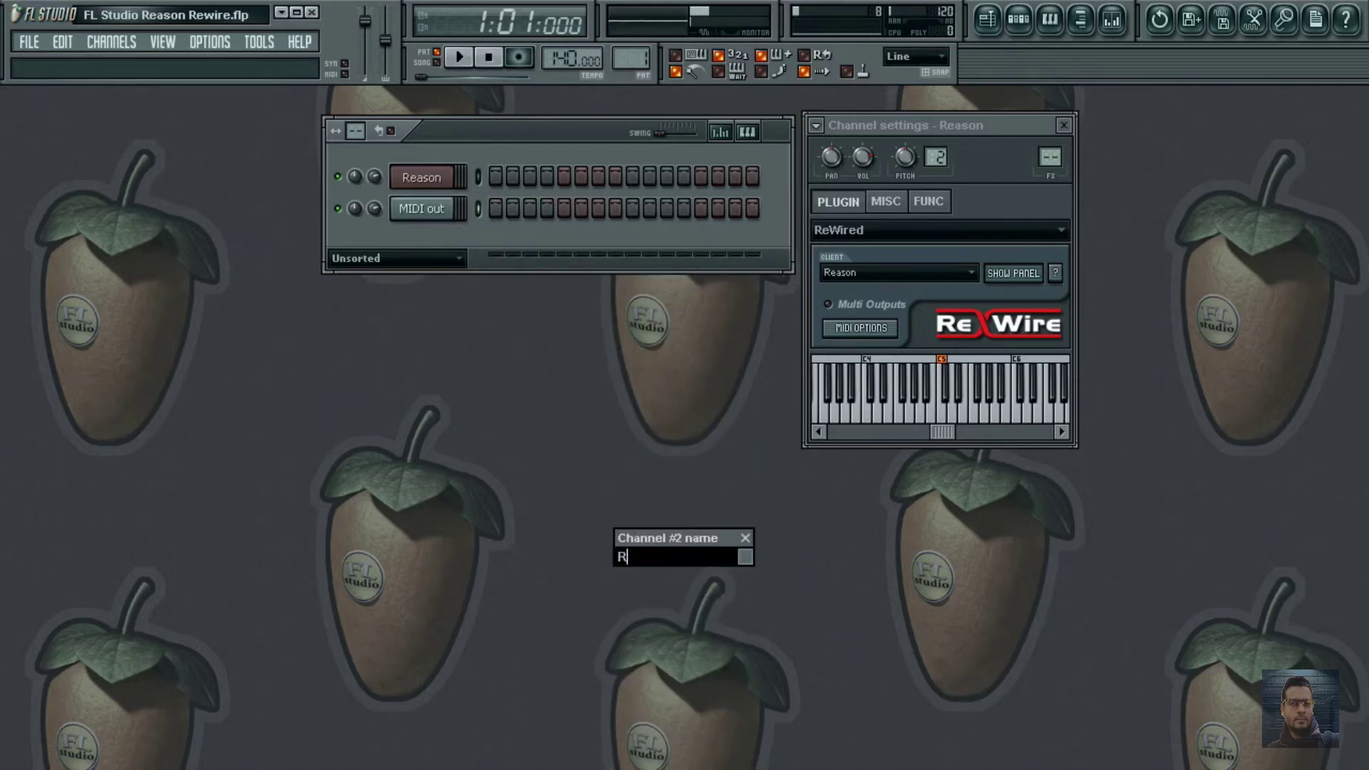
key("Return")
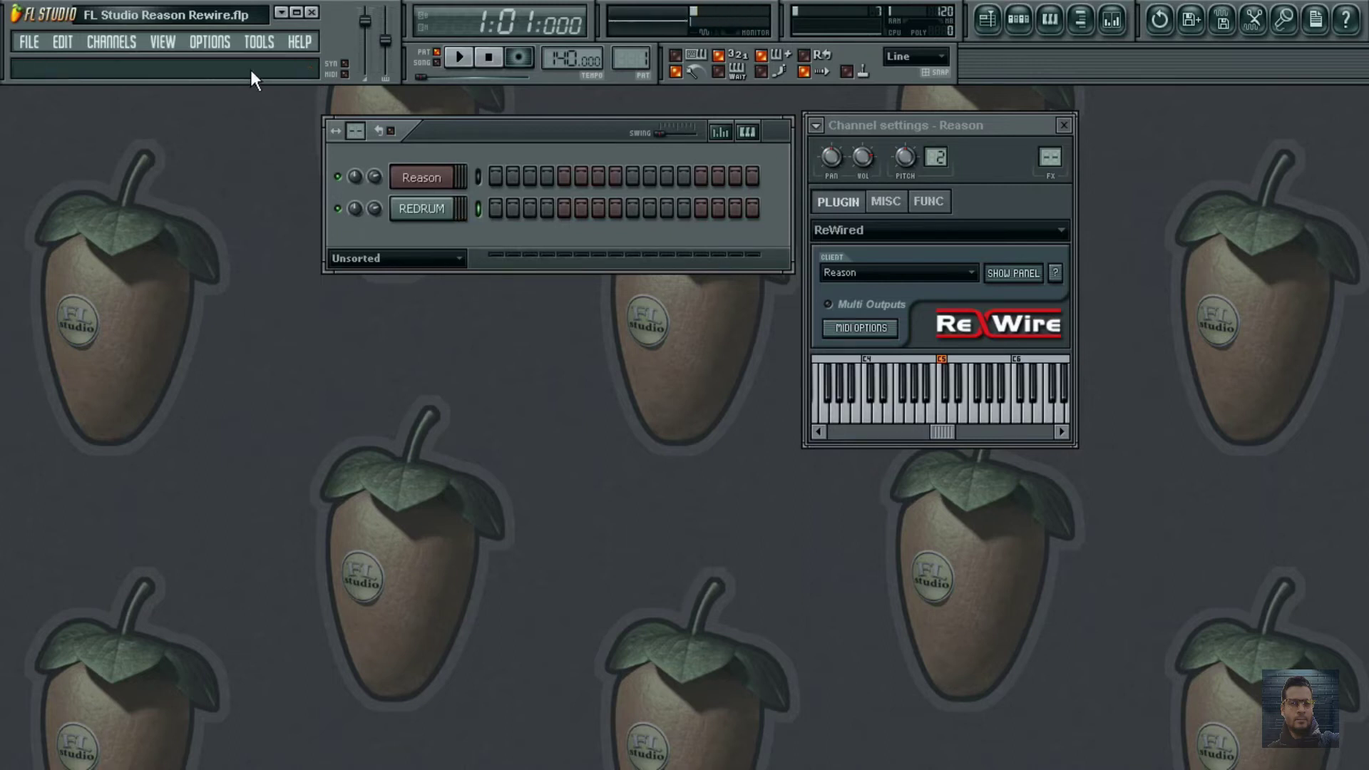
- Add another MIDI Out channel below REDRUM and set its MIDI channel to 4
left_click(114, 42)
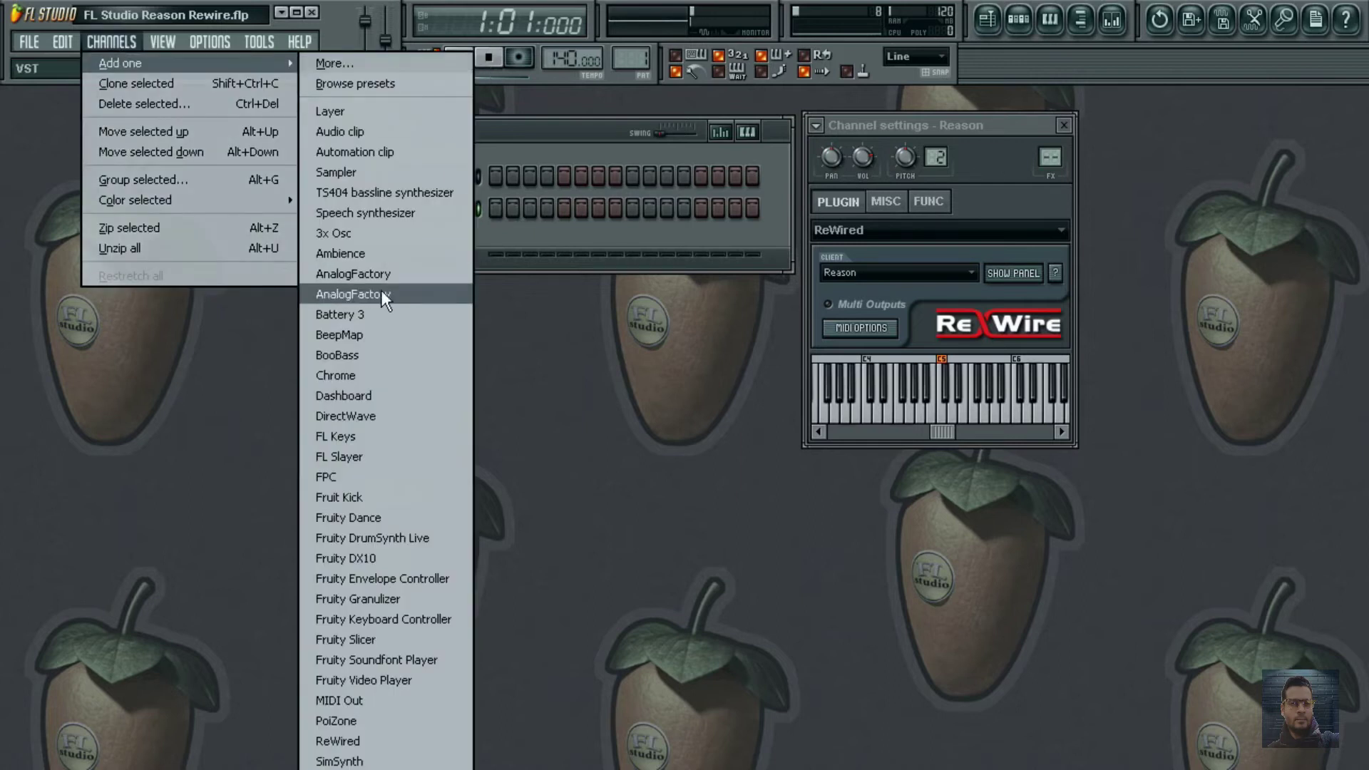
left_click(367, 702)
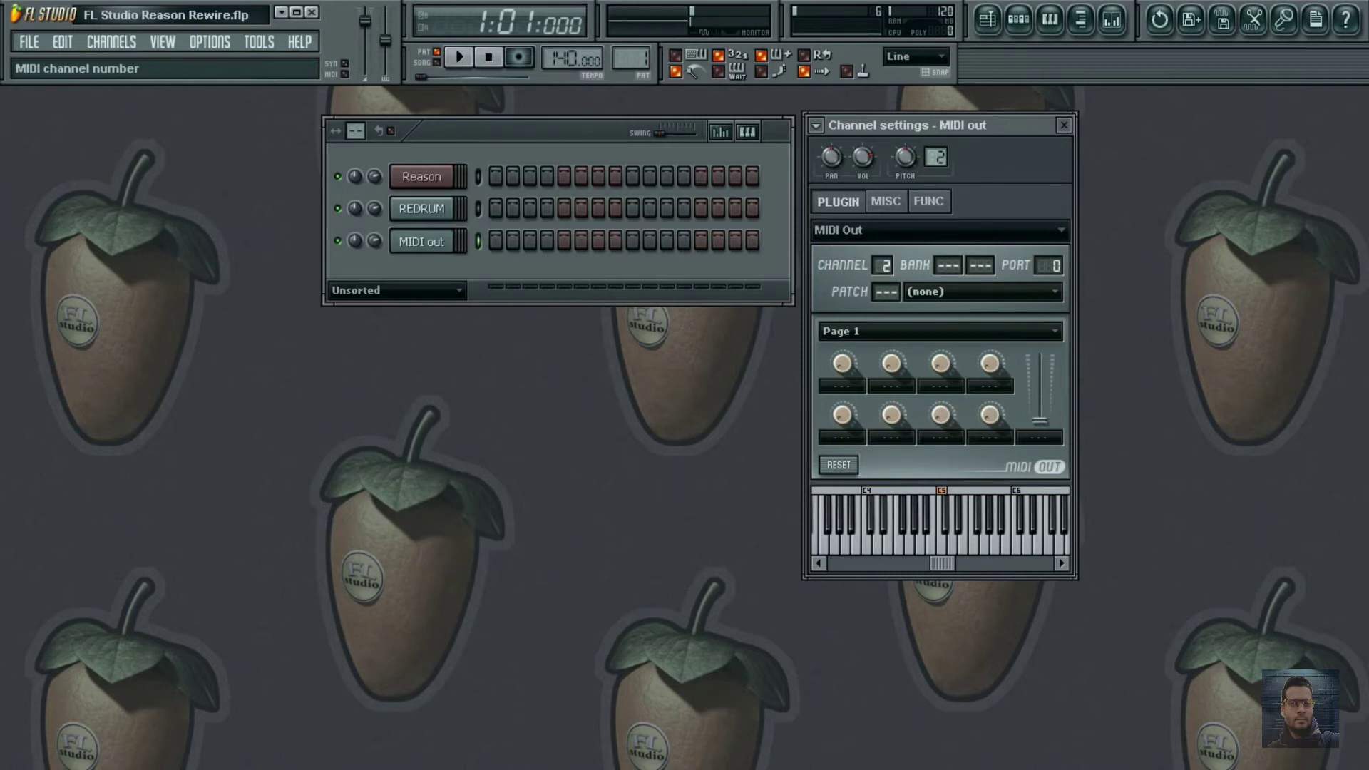
scroll(883, 265, "up", 1)
- Rename the third channel to MAL, select it to receive played notes, and switch to Reason
right_click(448, 241)
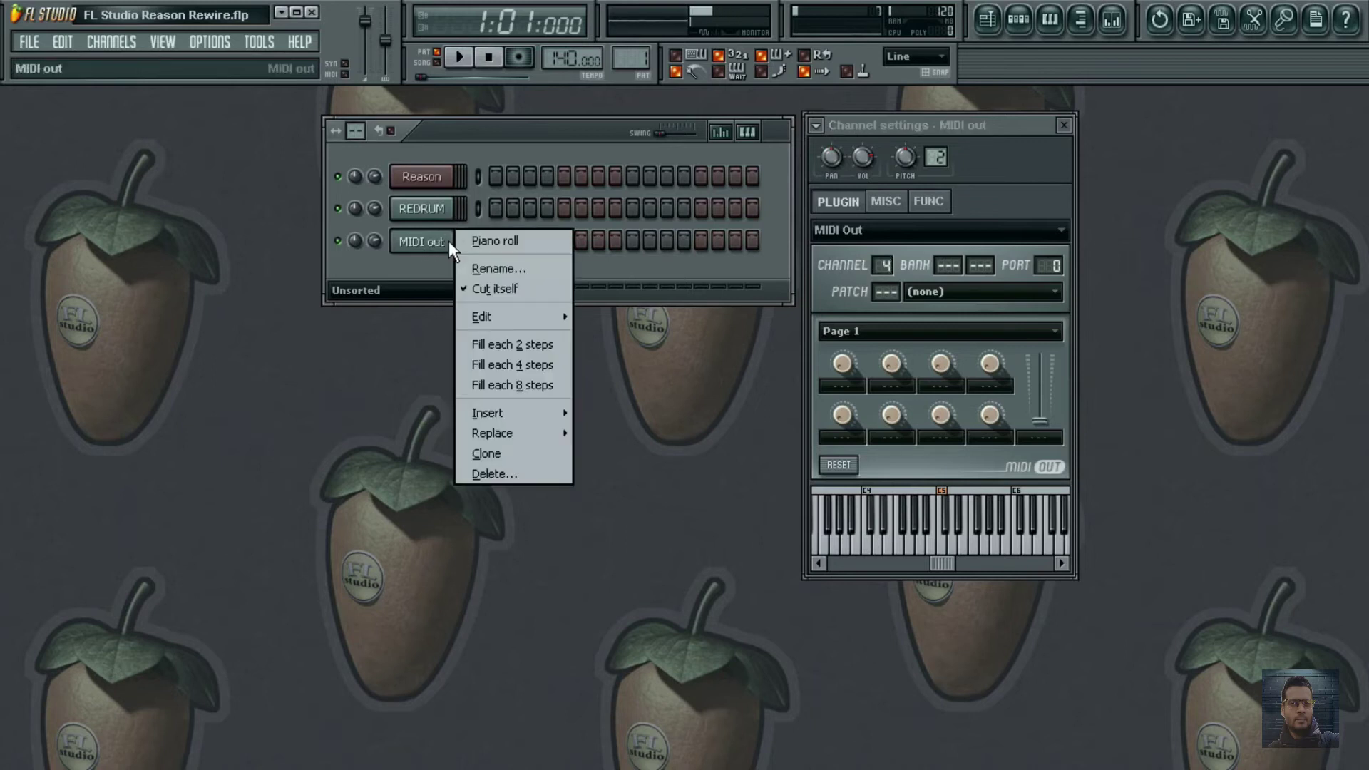
left_click(498, 271)
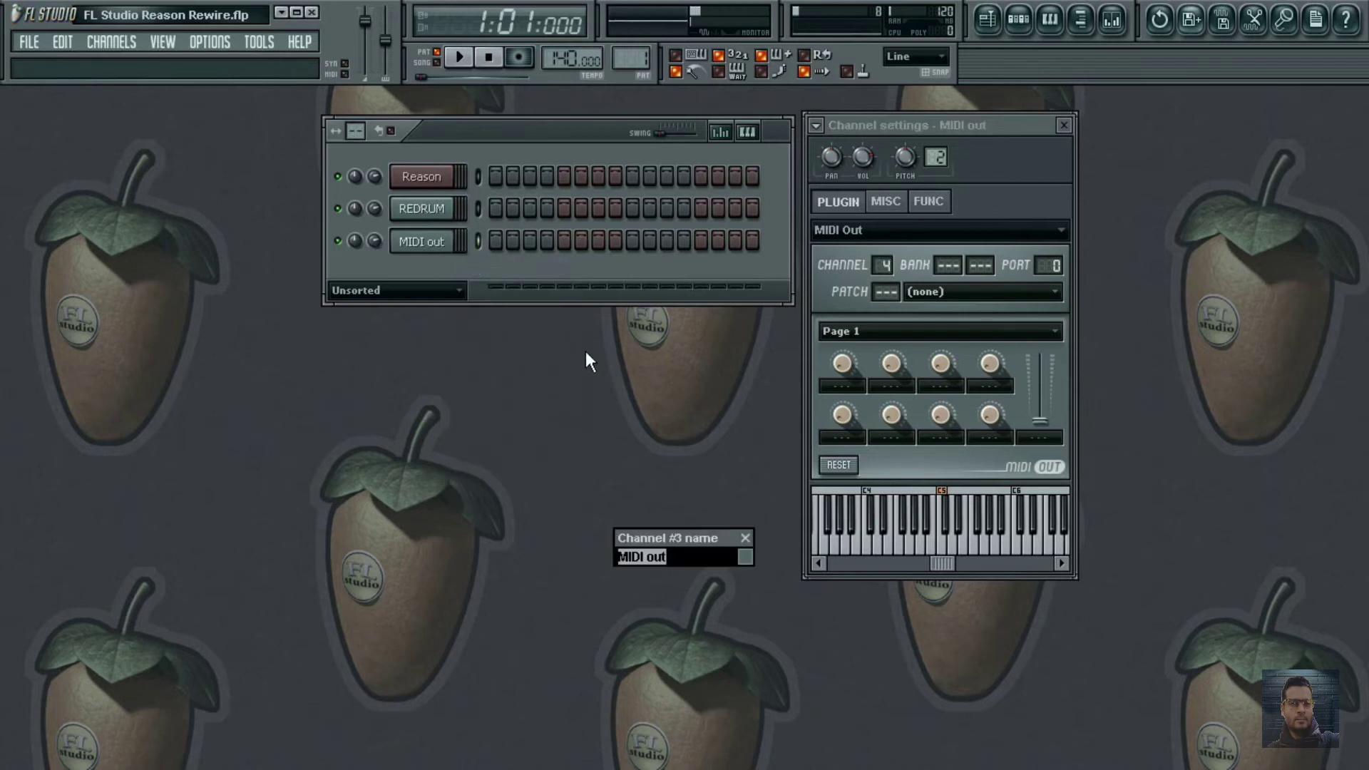
type("MAL")
key("Return")
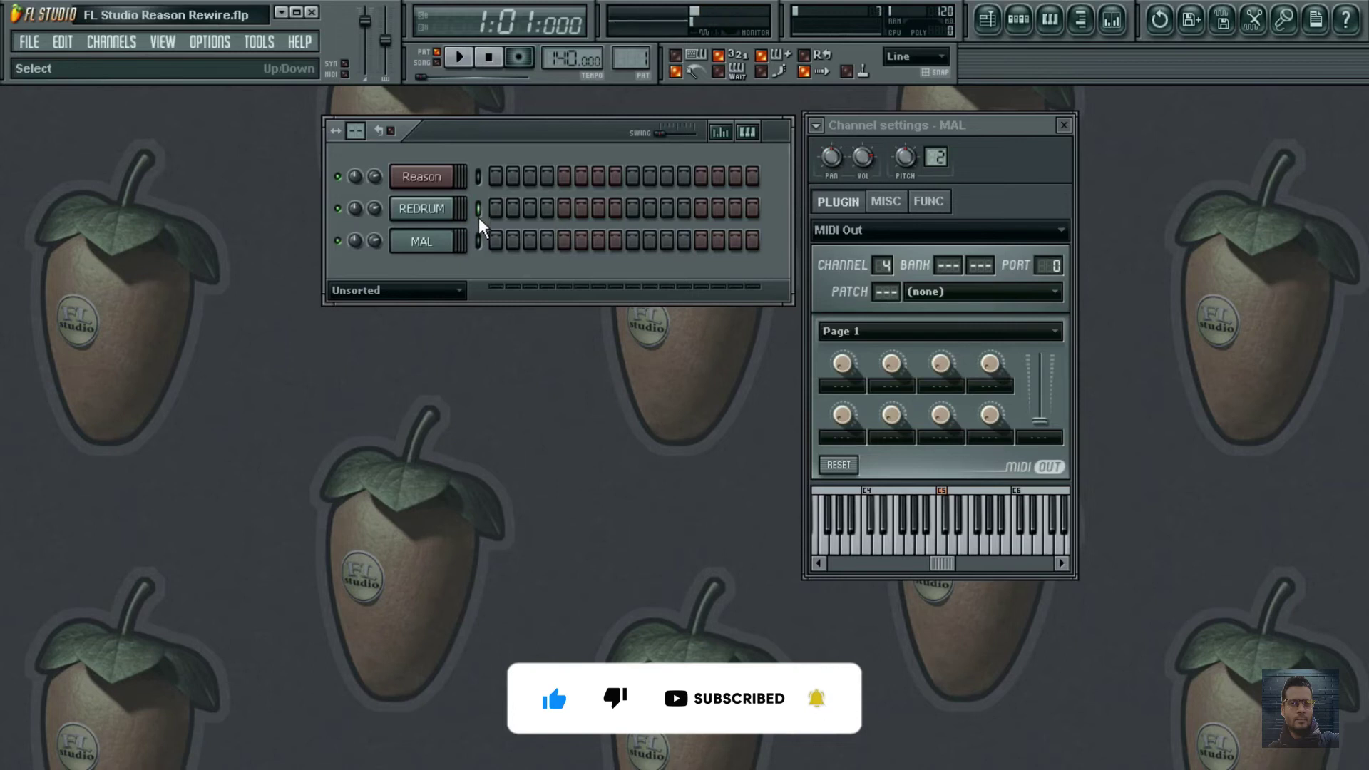
left_click(477, 241)
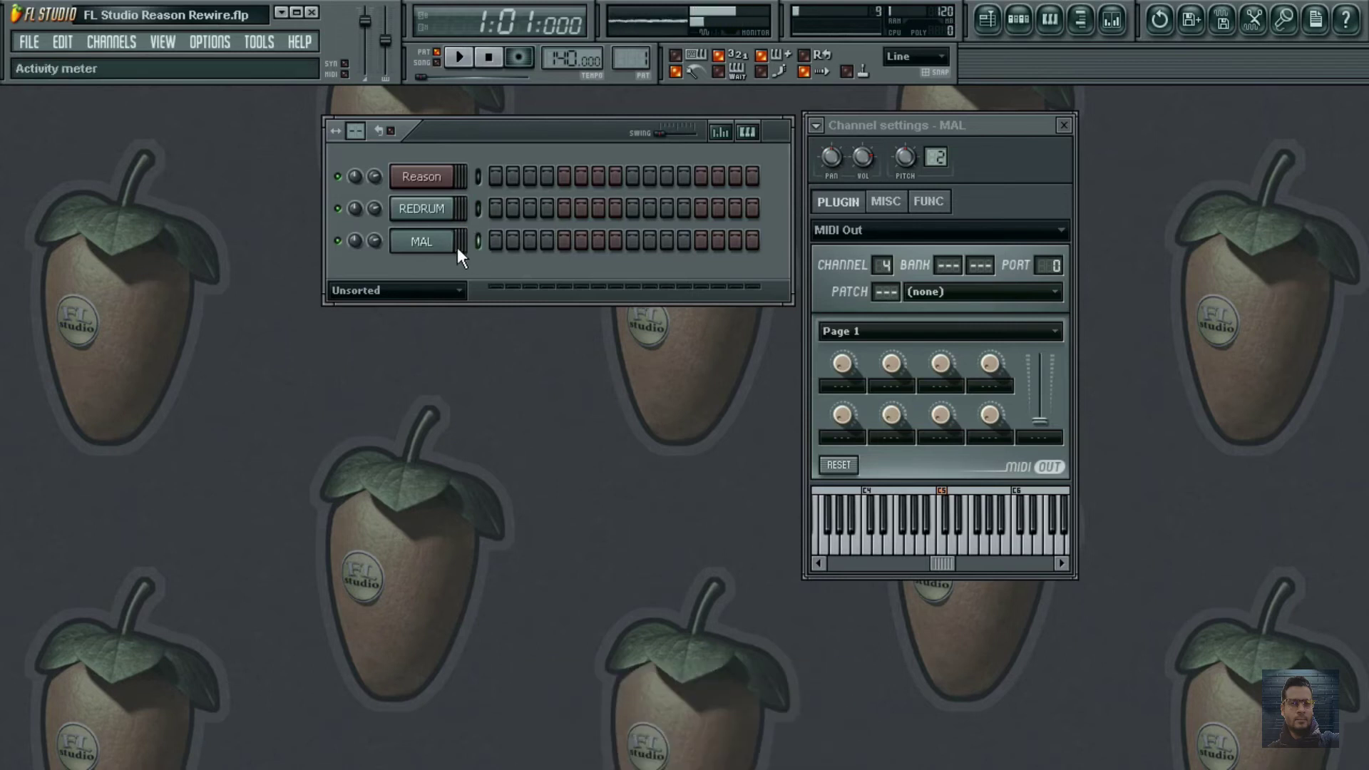
key("alt+Tab")
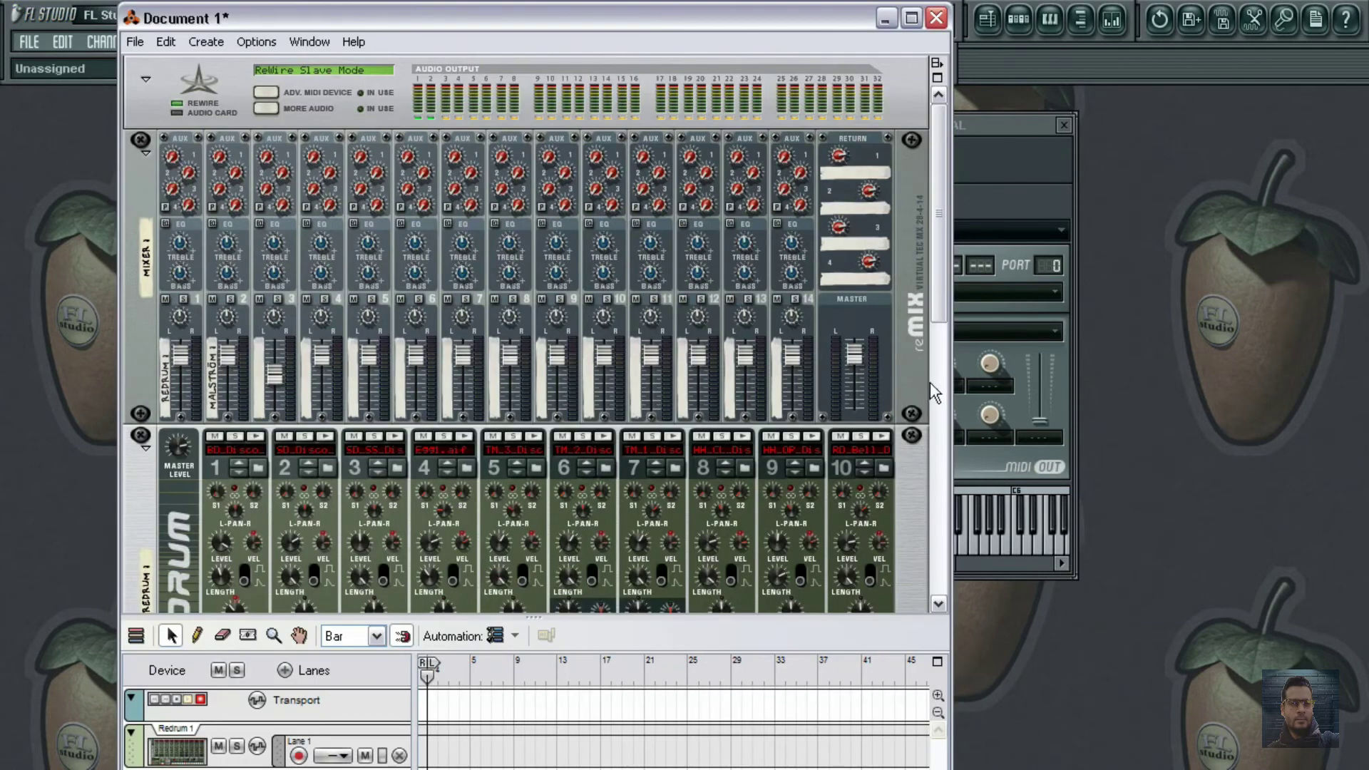
- Lower Malström's oscillator A sustain, select REDRUM in FL Studio, and bring FL Studio forward
left_click(940, 521)
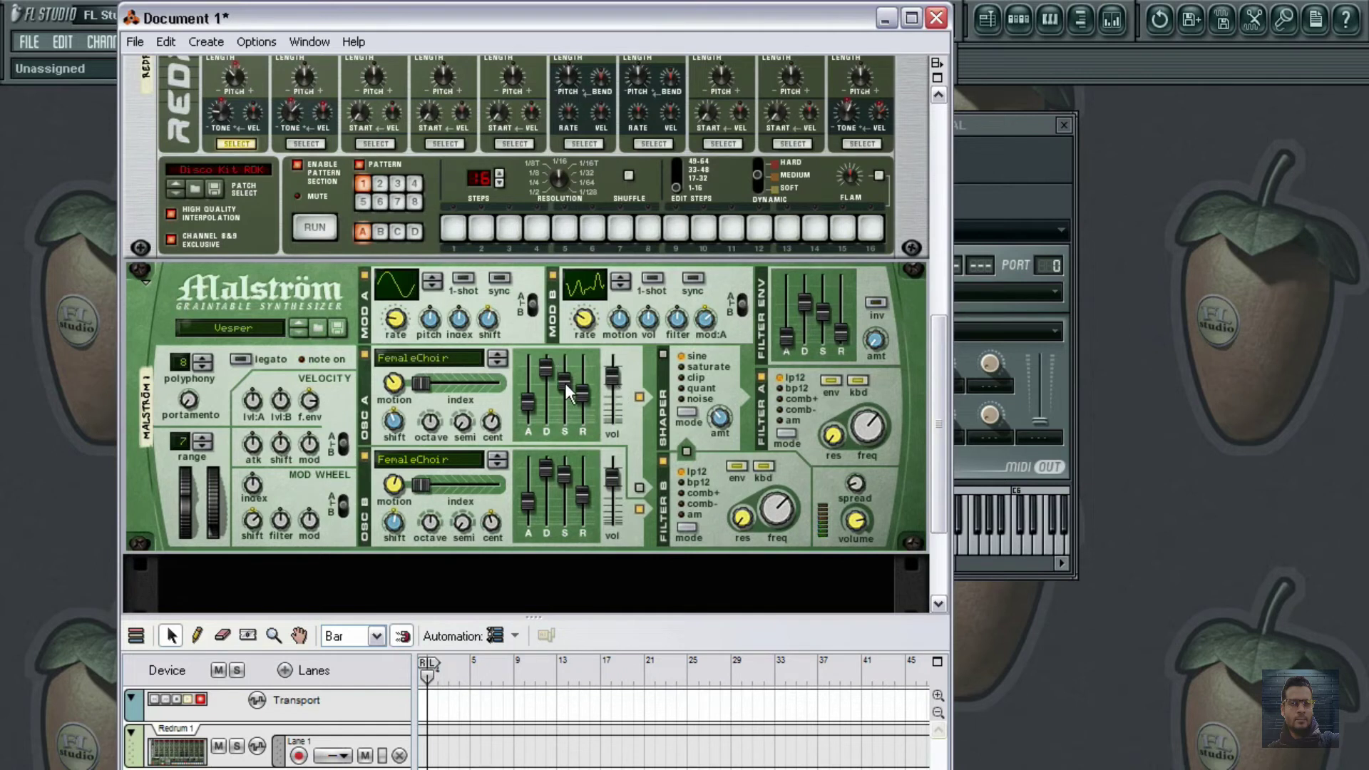
left_click_drag(565, 383, 585, 413)
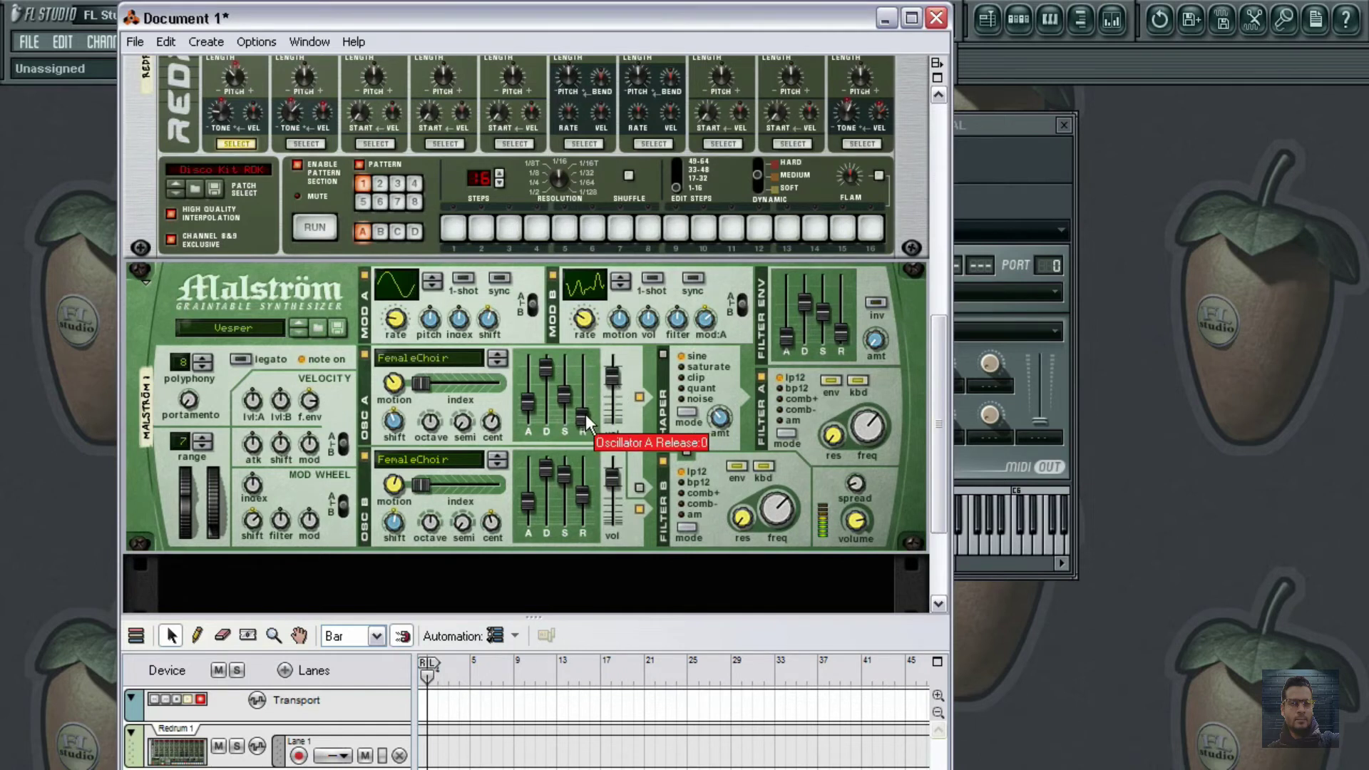
left_click(1013, 124)
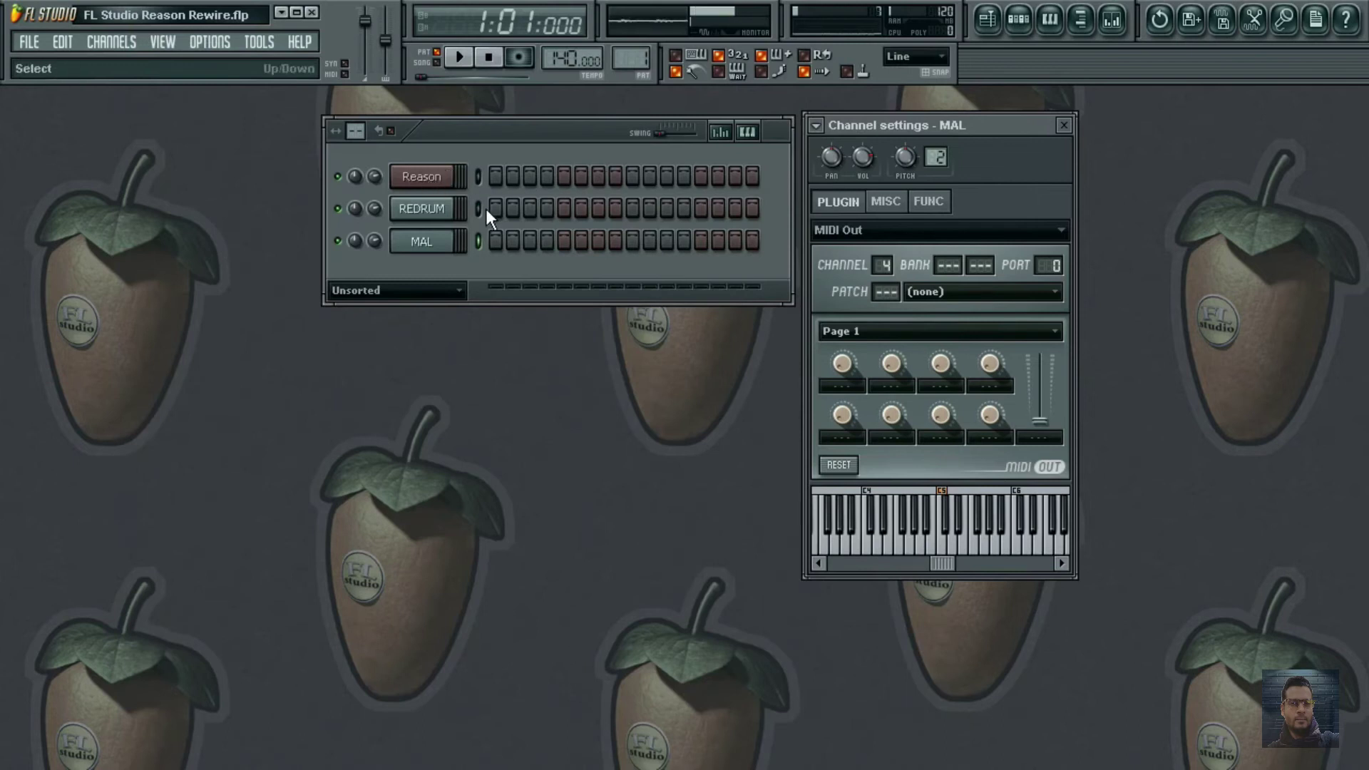
left_click(482, 208)
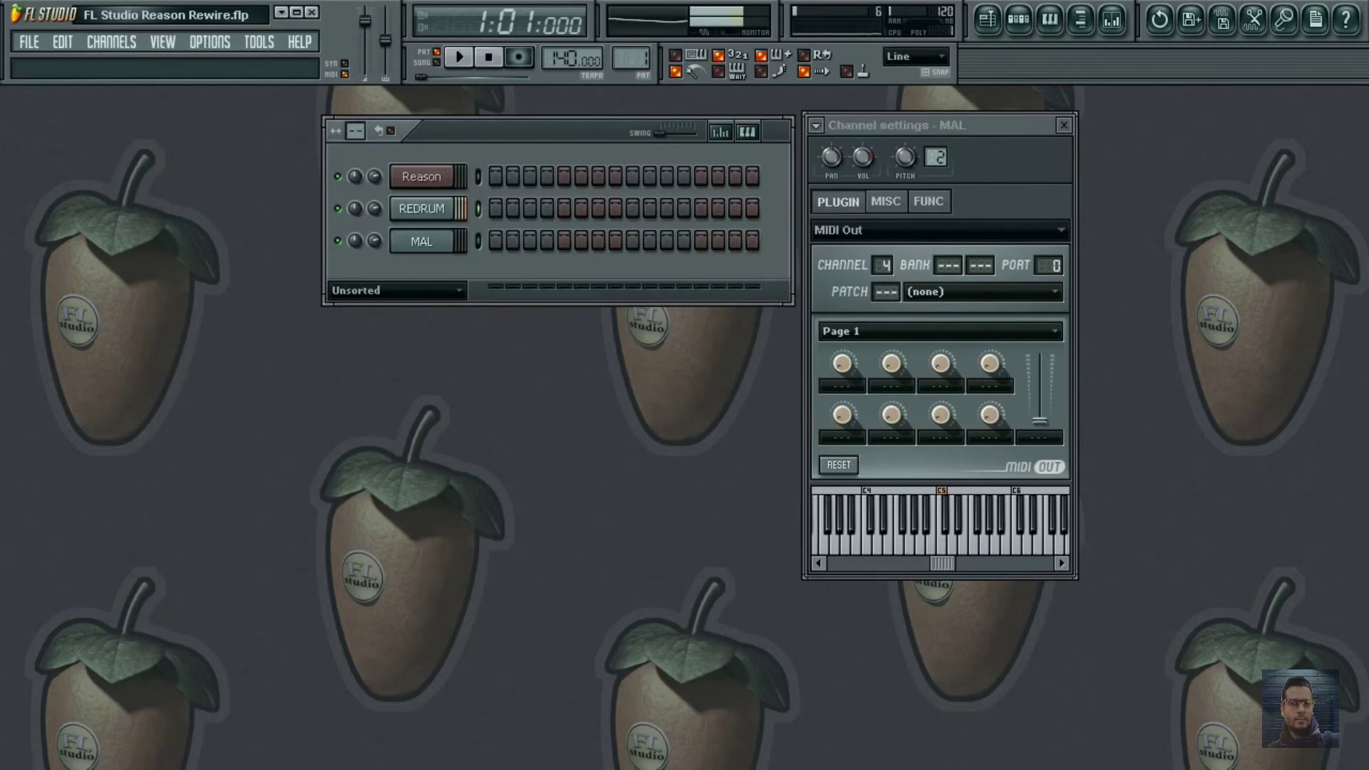
left_click(421, 208)
scroll(694, 157, "up", 5)
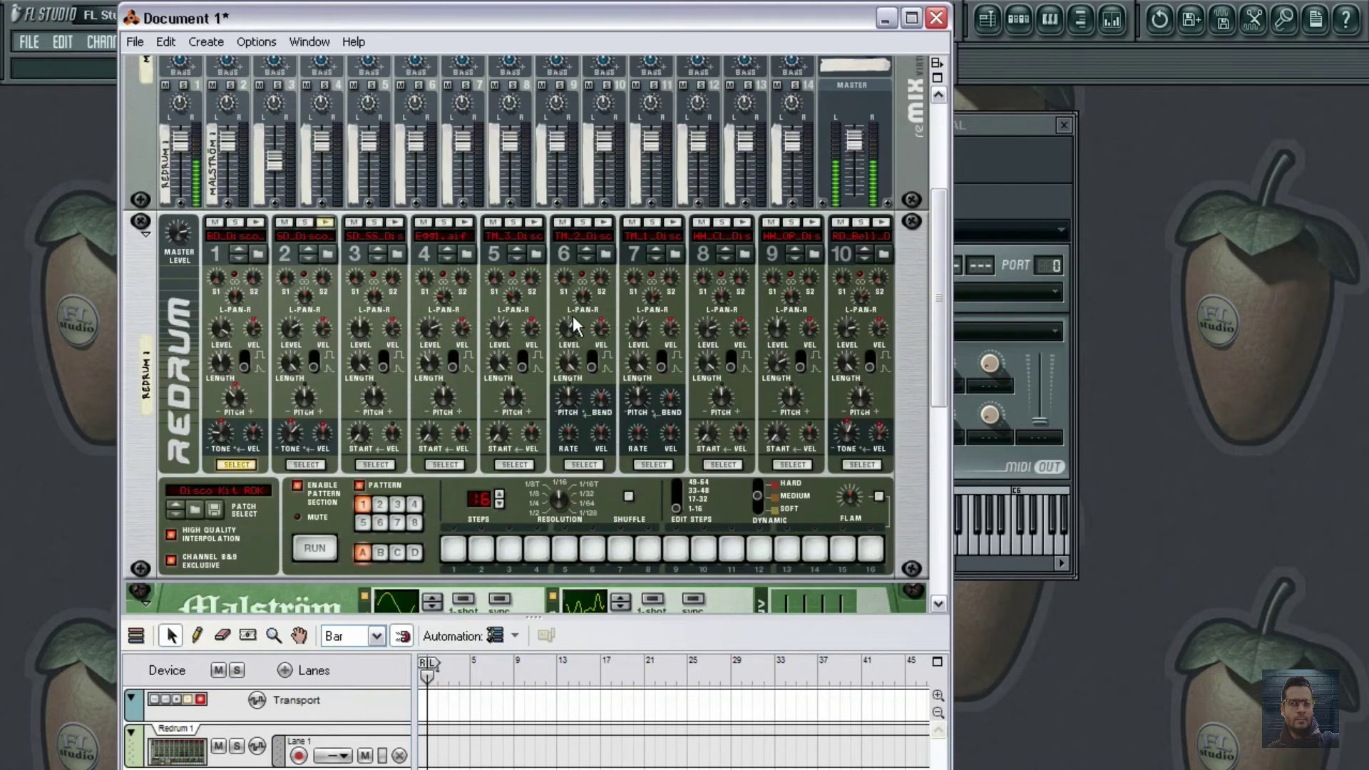
left_click_drag(835, 21, 827, 15)
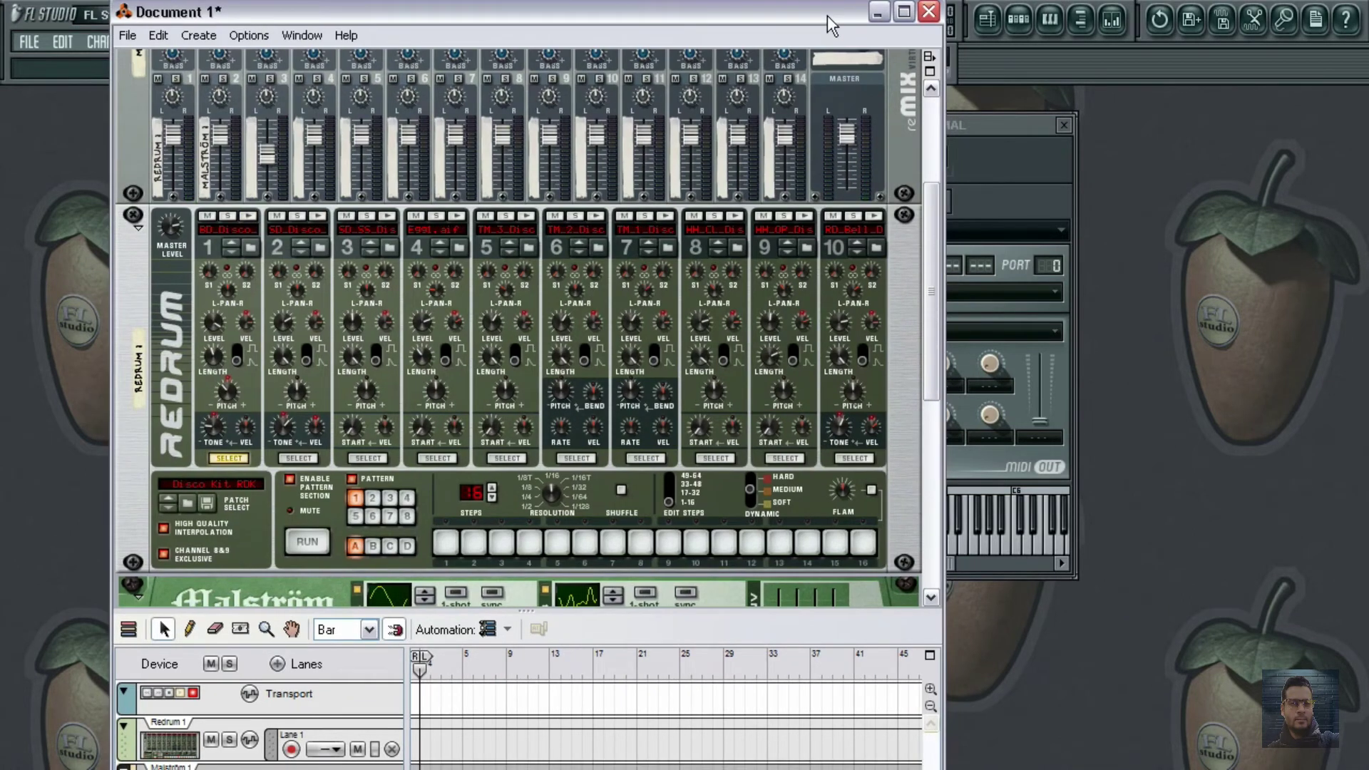
left_click(1139, 124)
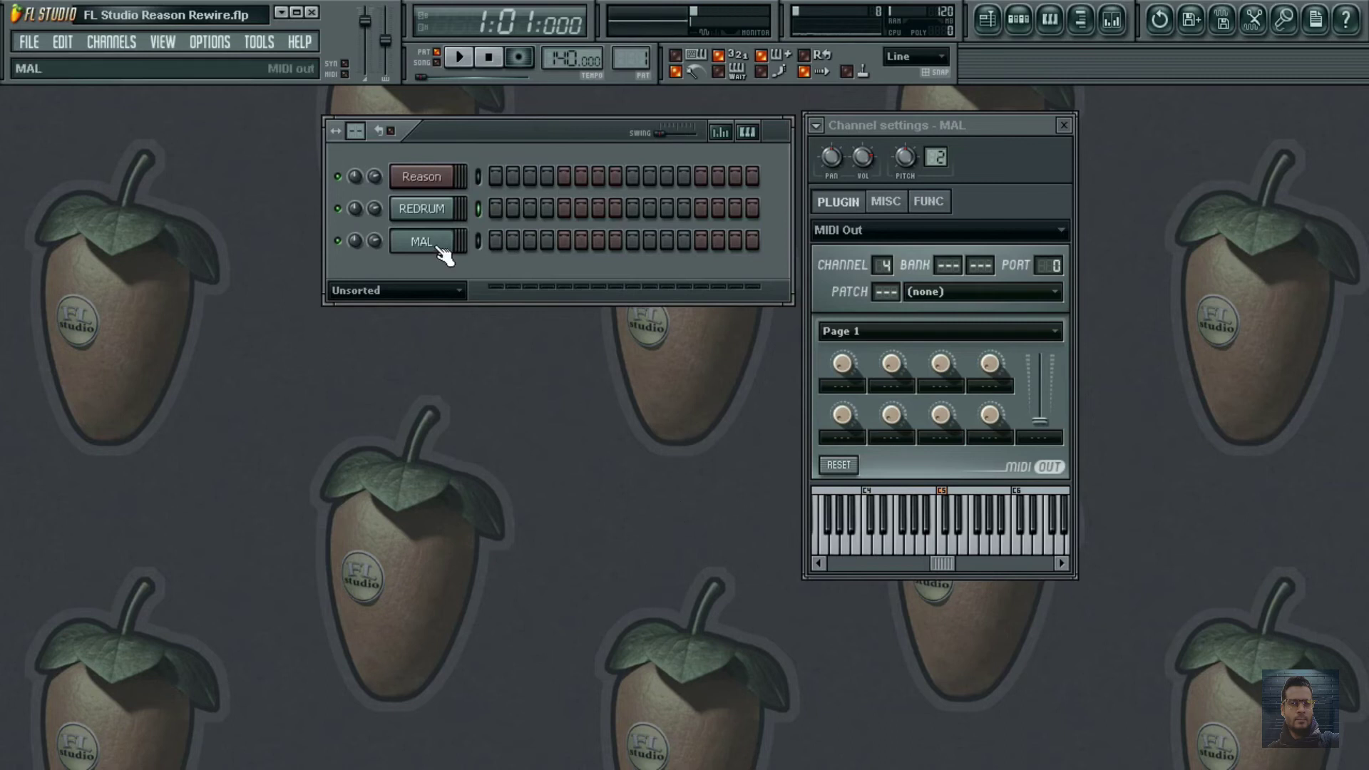
- Set the tempo to 87, arm recording, and start playback to record drums
left_click_drag(521, 132, 528, 128)
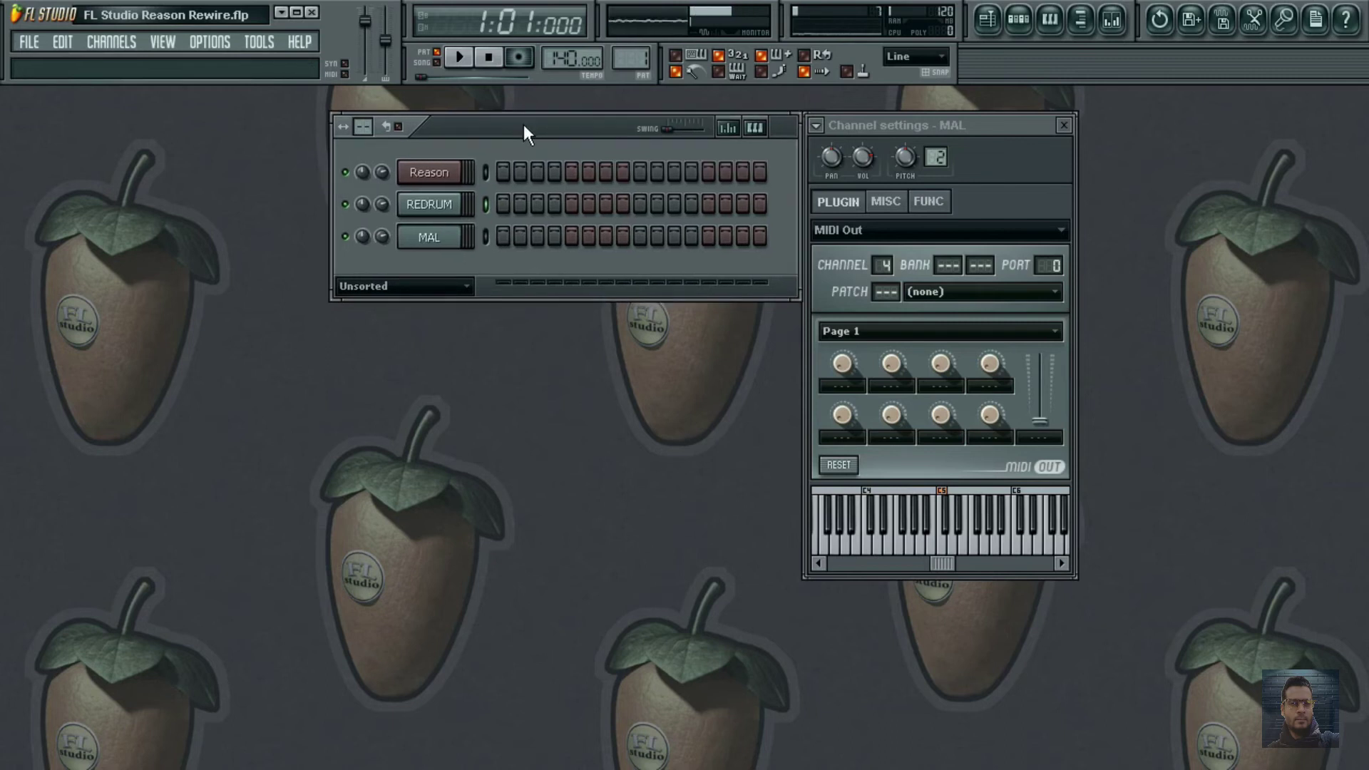
left_click_drag(574, 58, 574, 100)
left_click(518, 57)
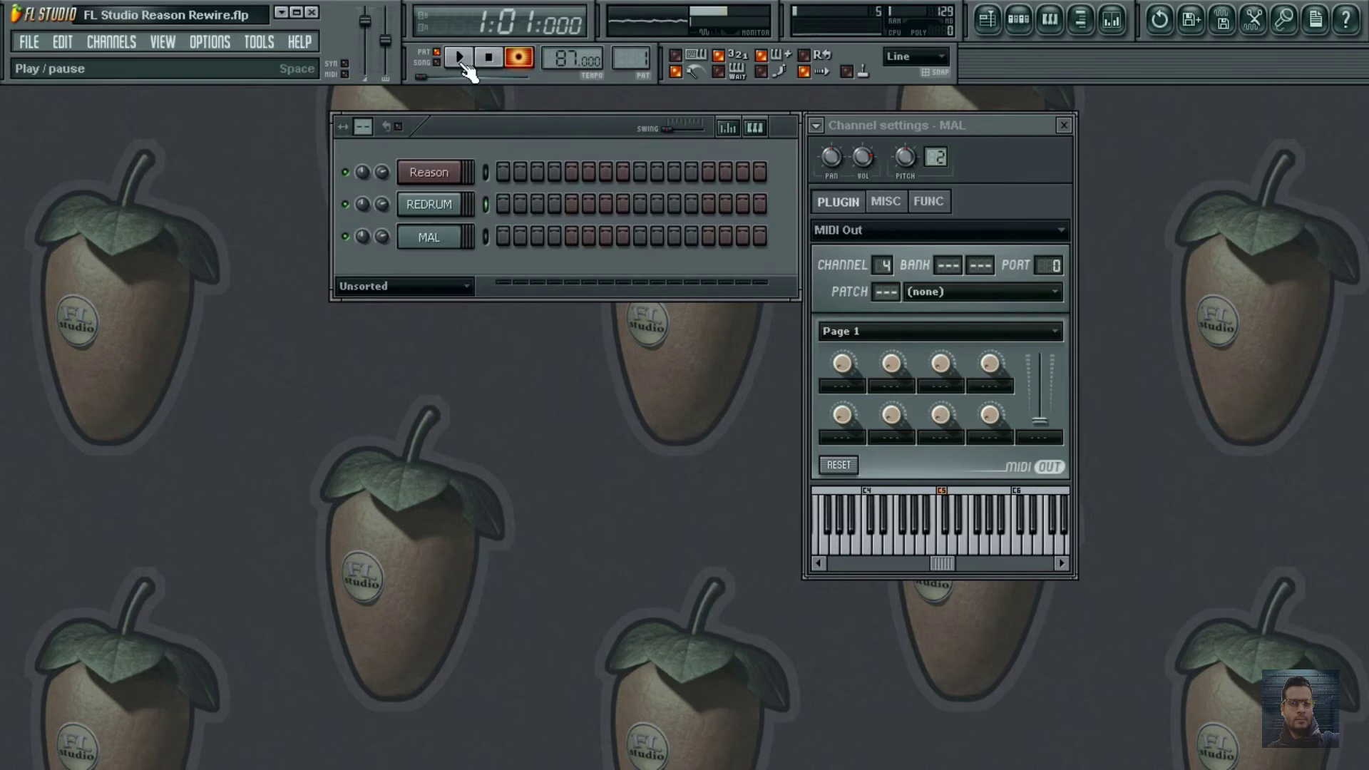
left_click(462, 65)
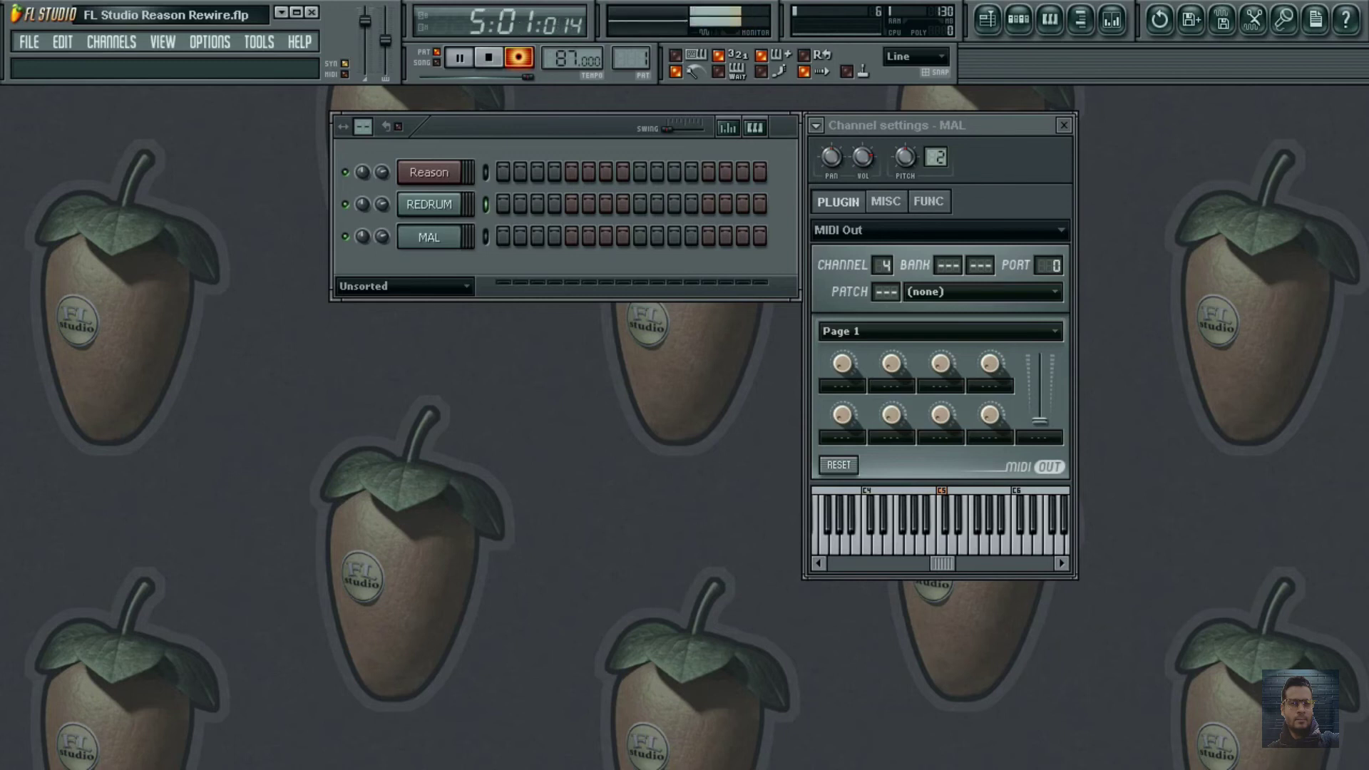
- Stop the first drum pass and quantize REDRUM's recorded notes in the piano roll
left_click(489, 60)
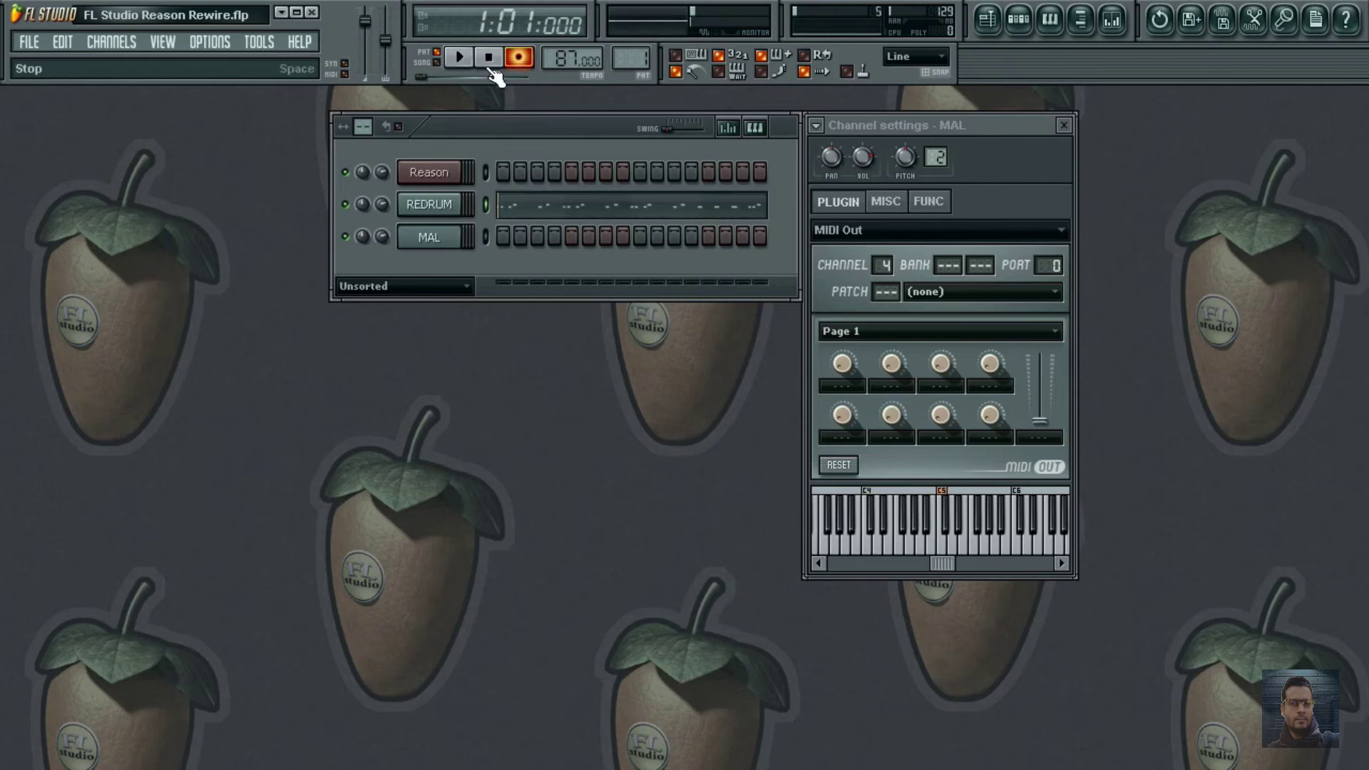
left_click(550, 207)
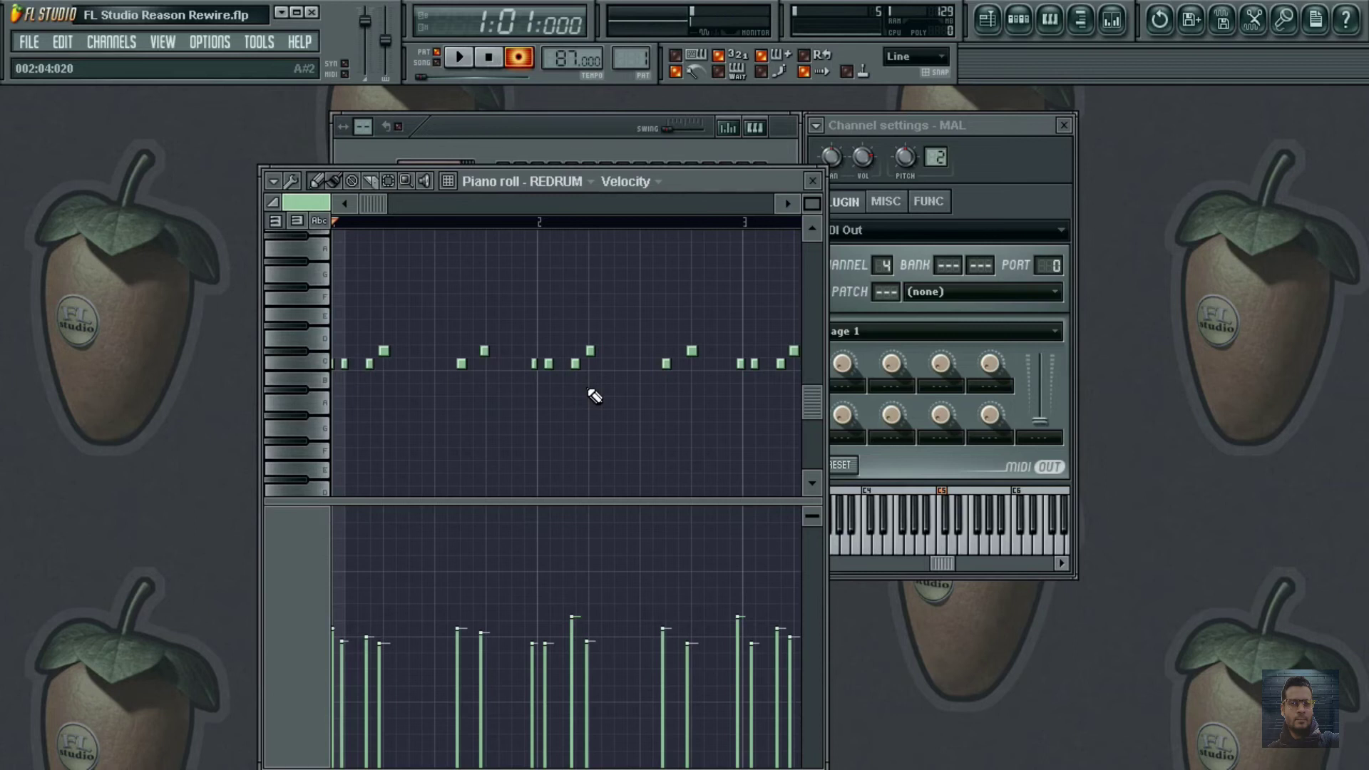
key("alt+q")
left_click(1145, 504)
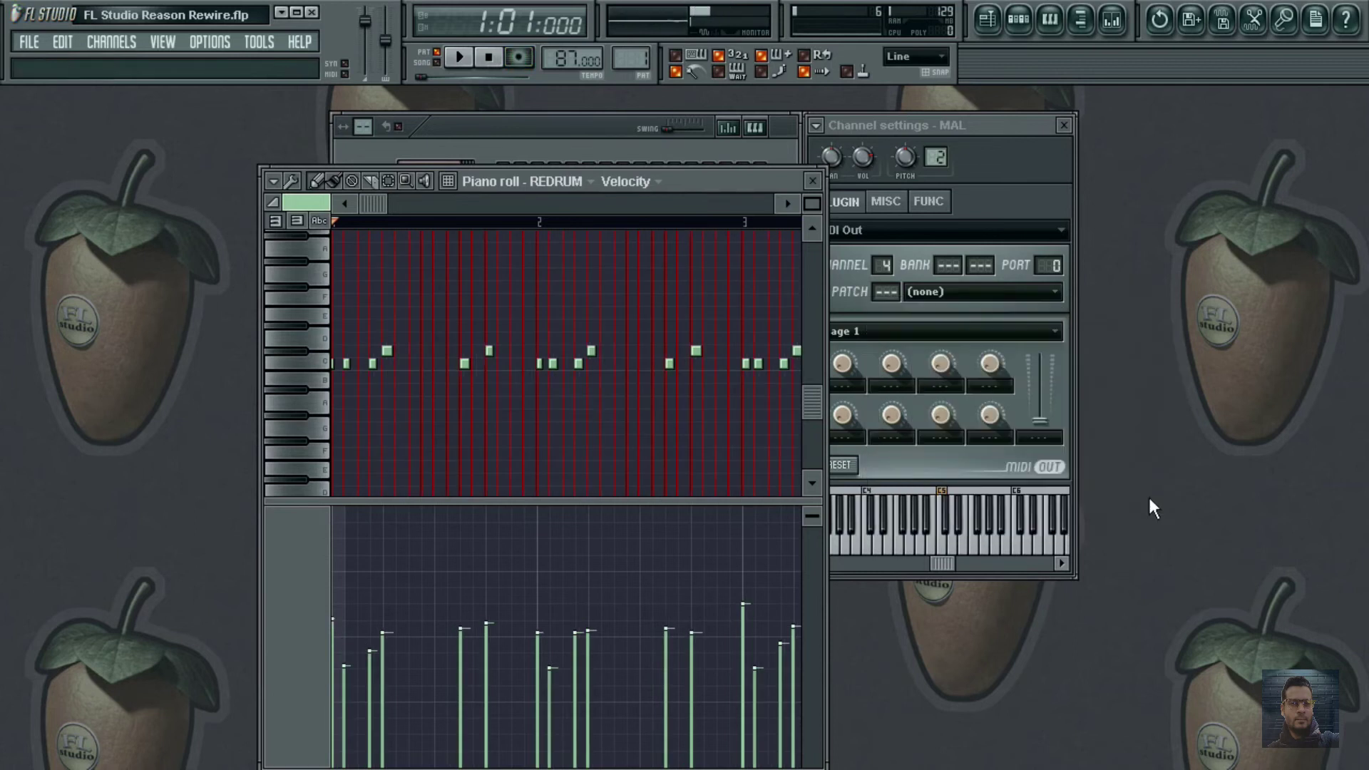
left_click(813, 181)
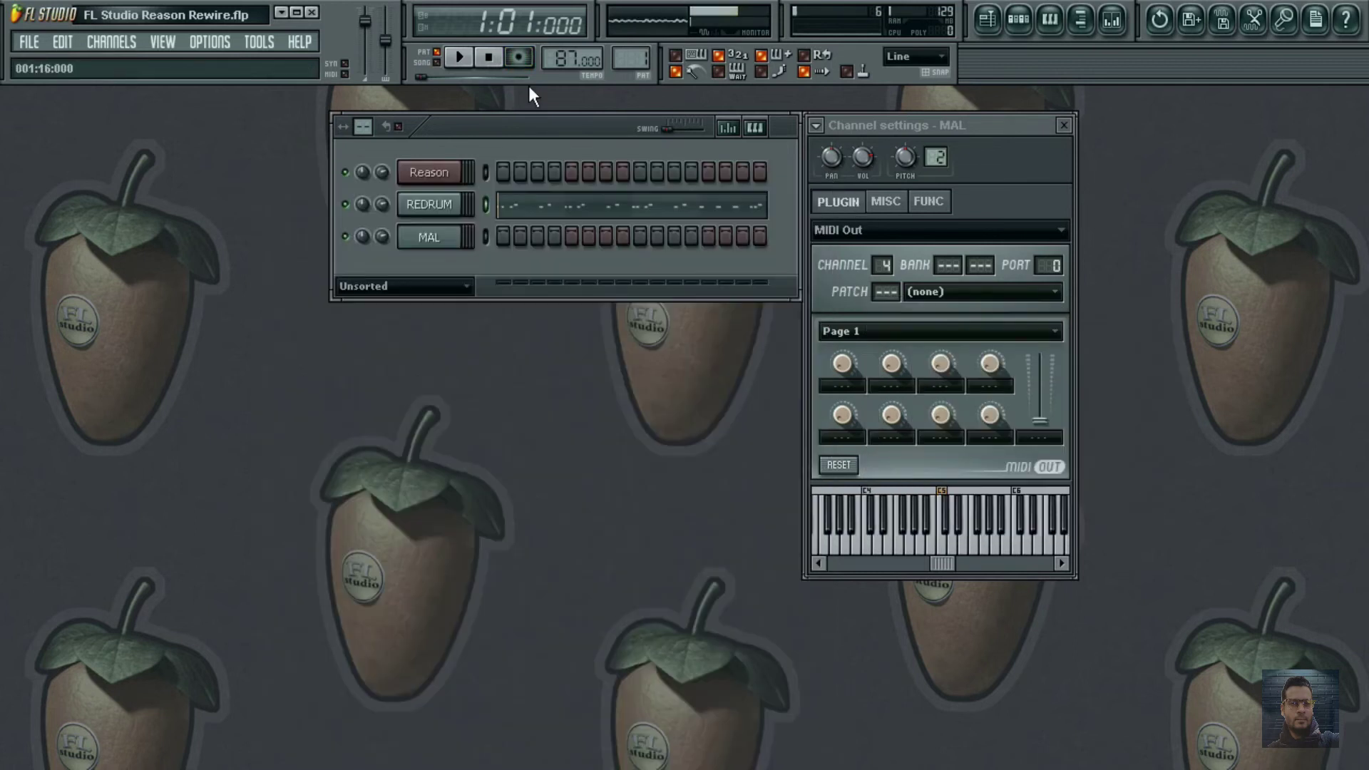
- Overdub a second drum part on REDRUM, then quantize the combined drum notes
left_click(521, 60)
left_click(460, 59)
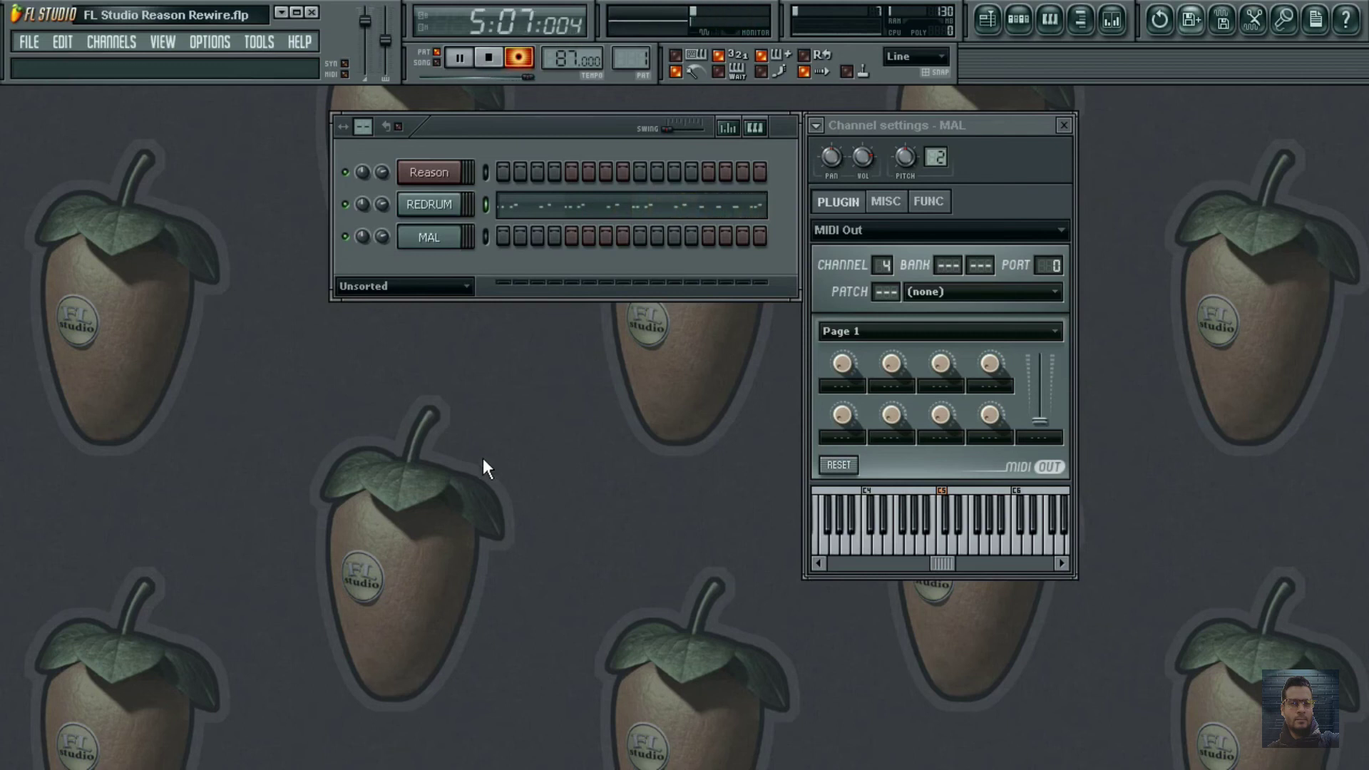
left_click(488, 57)
left_click(573, 211)
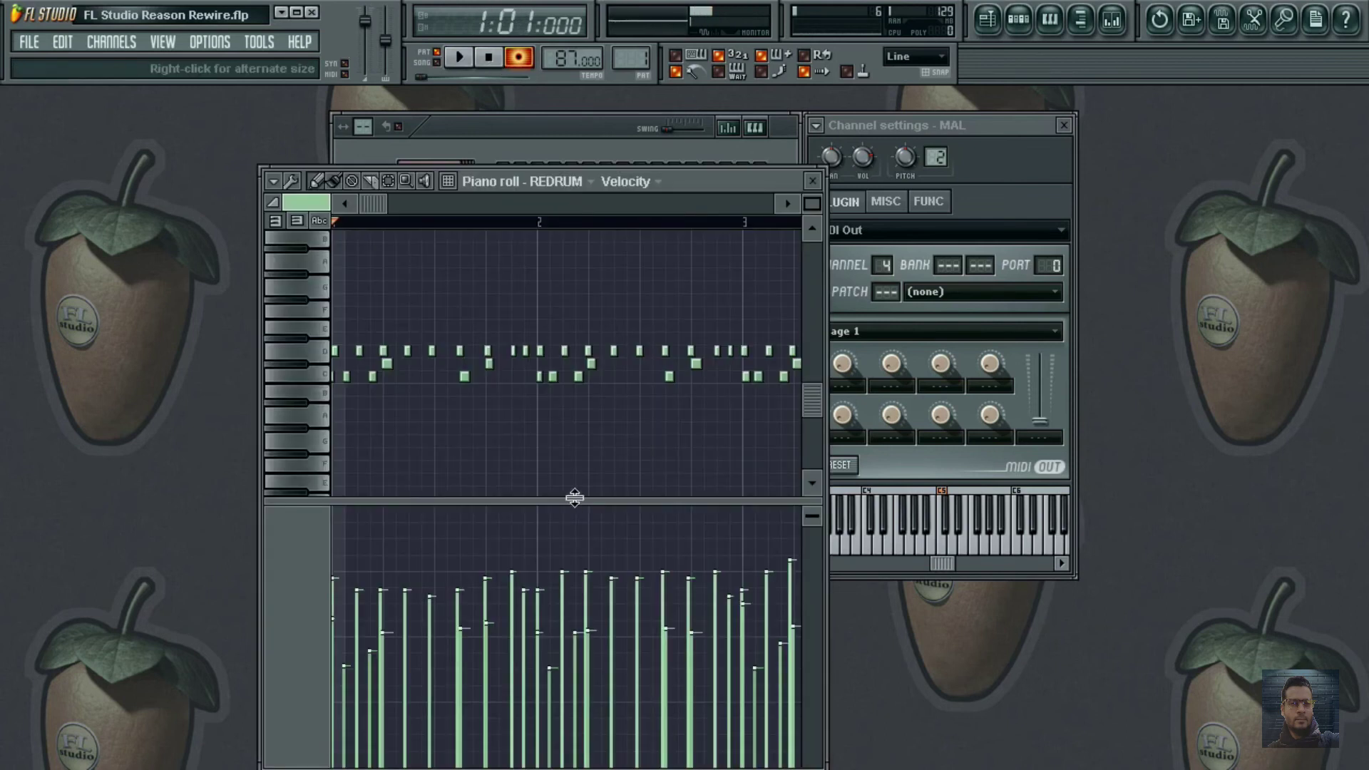
key("alt+q")
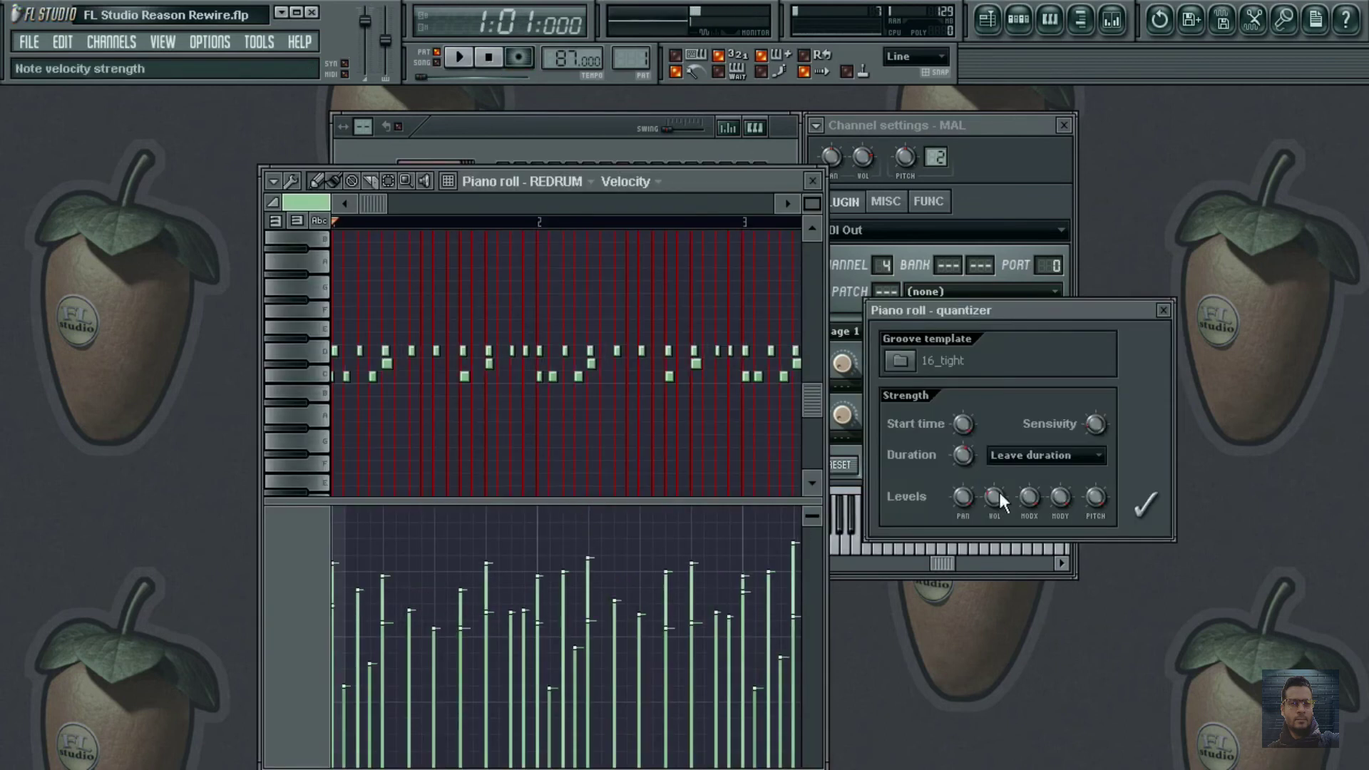
left_click(1147, 510)
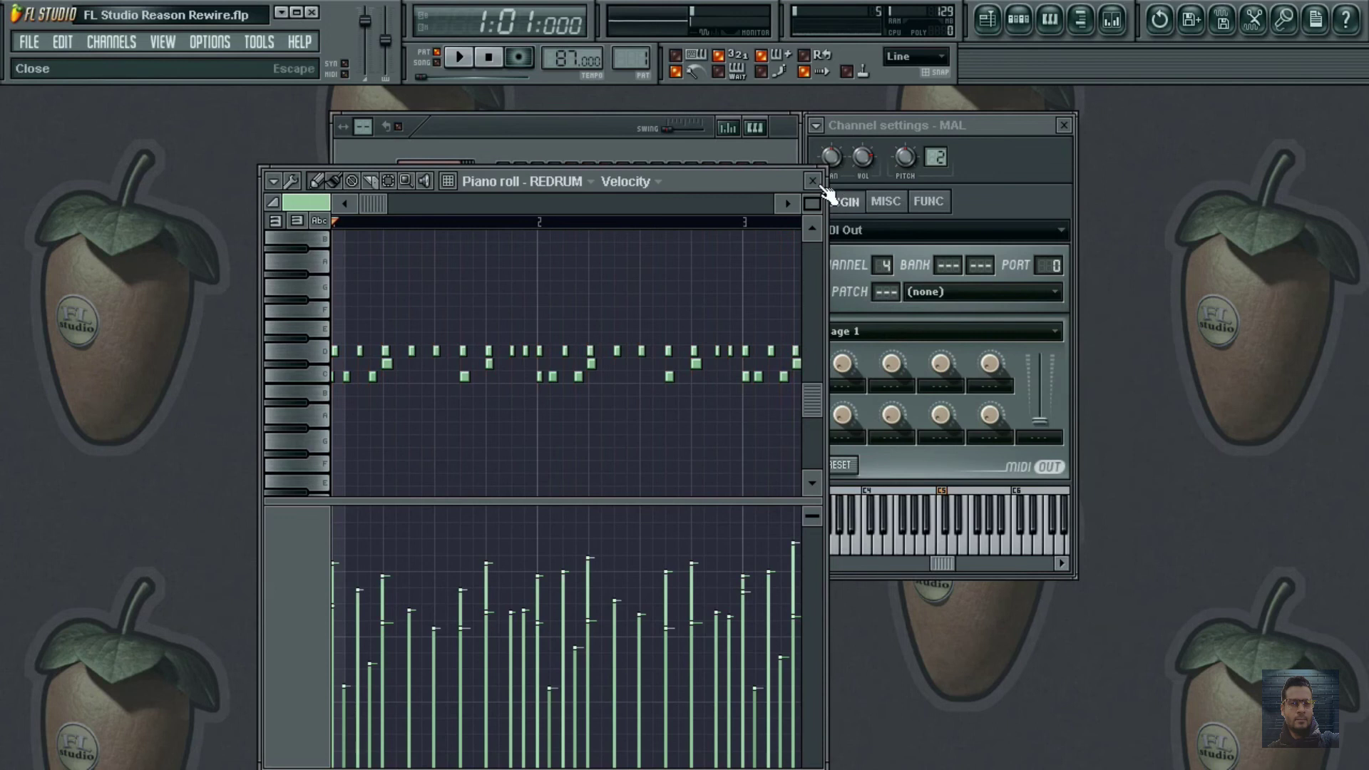
left_click(812, 181)
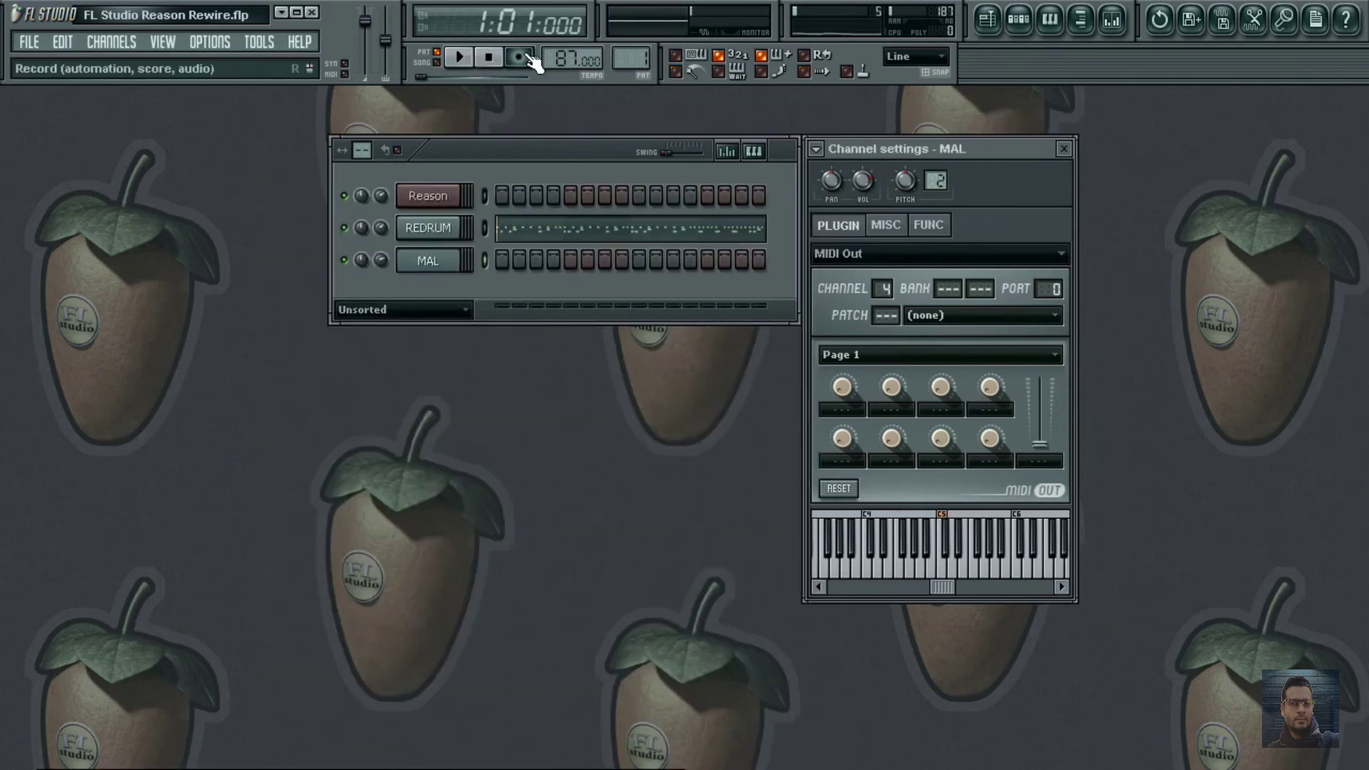
- Arm recording and start playback to capture chords on the MAL channel
left_click(528, 60)
left_click(460, 58)
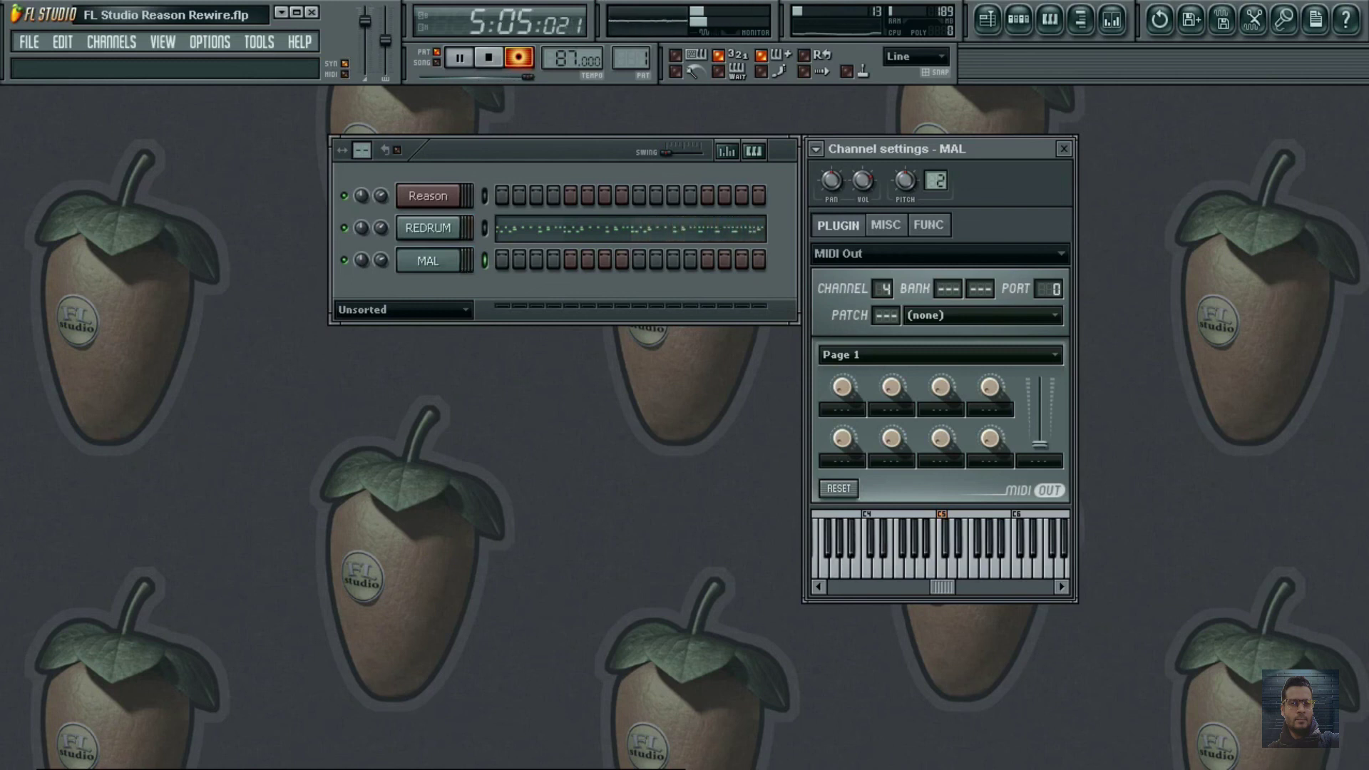
- Stop the chord pass, quantize MAL's chord notes, and play drums and chords together
left_click(460, 57)
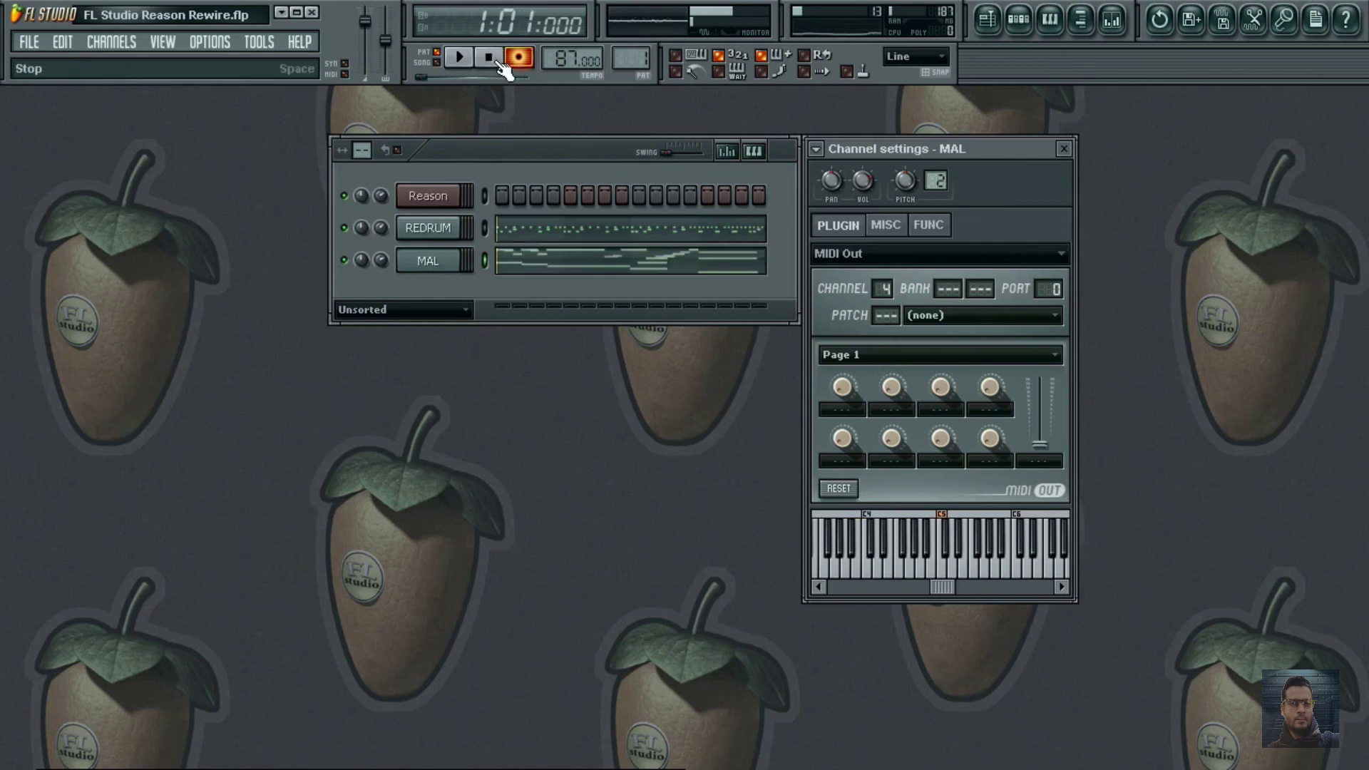
left_click(584, 271)
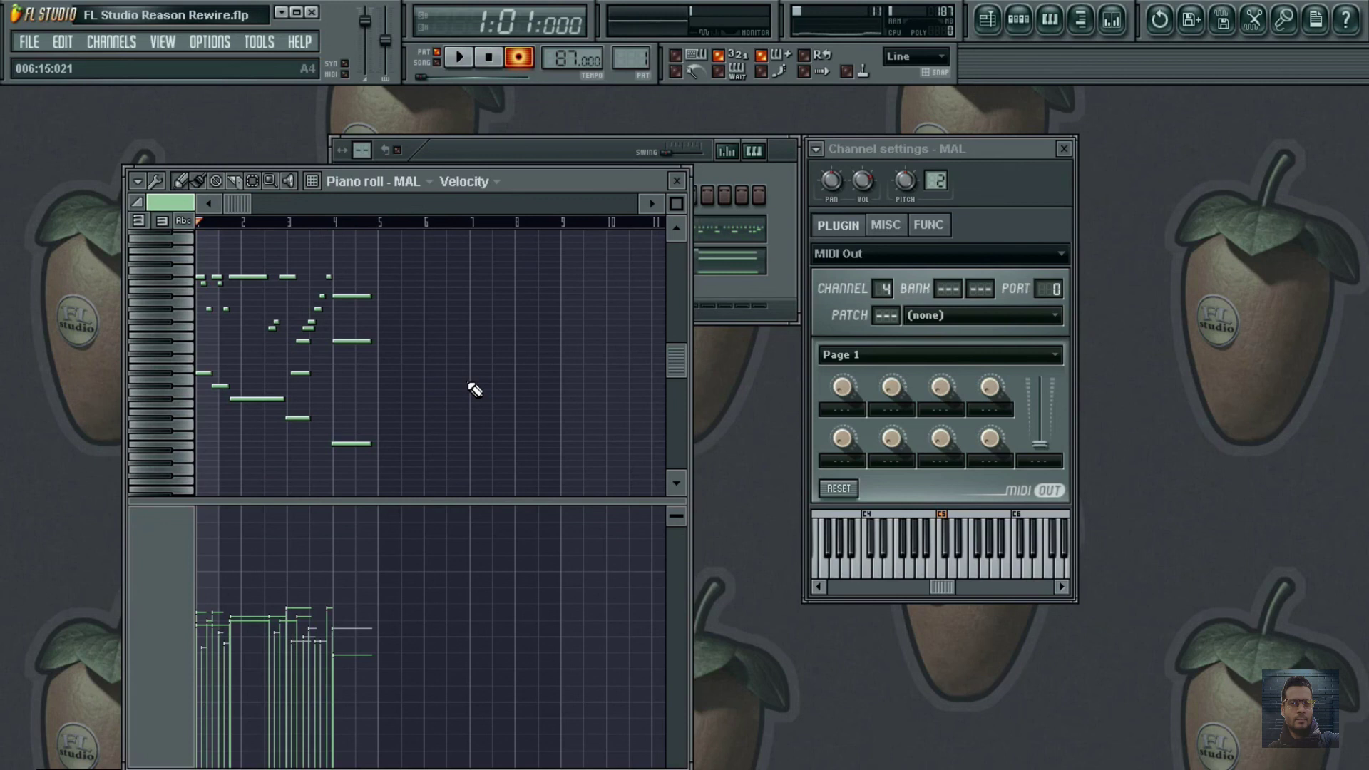
key("alt+q")
left_click(1144, 502)
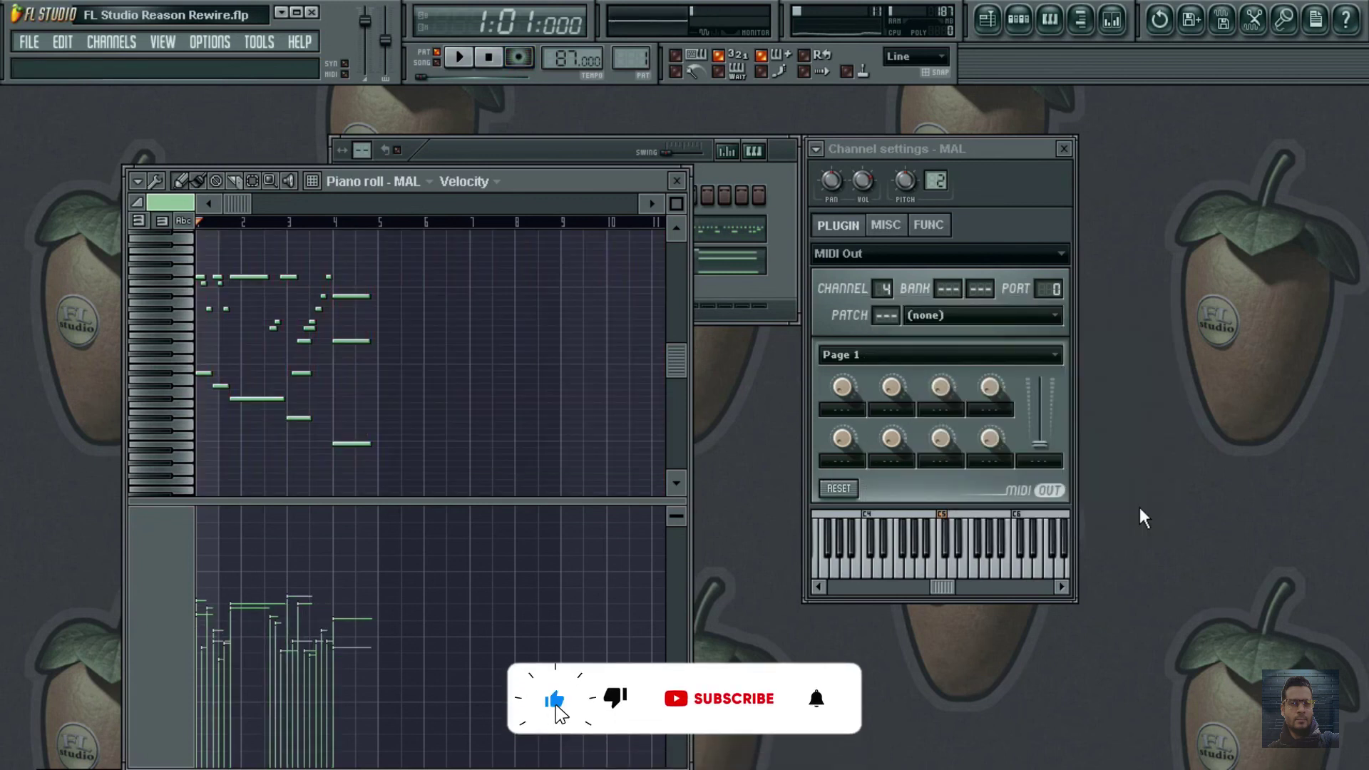
left_click(676, 180)
key("space")
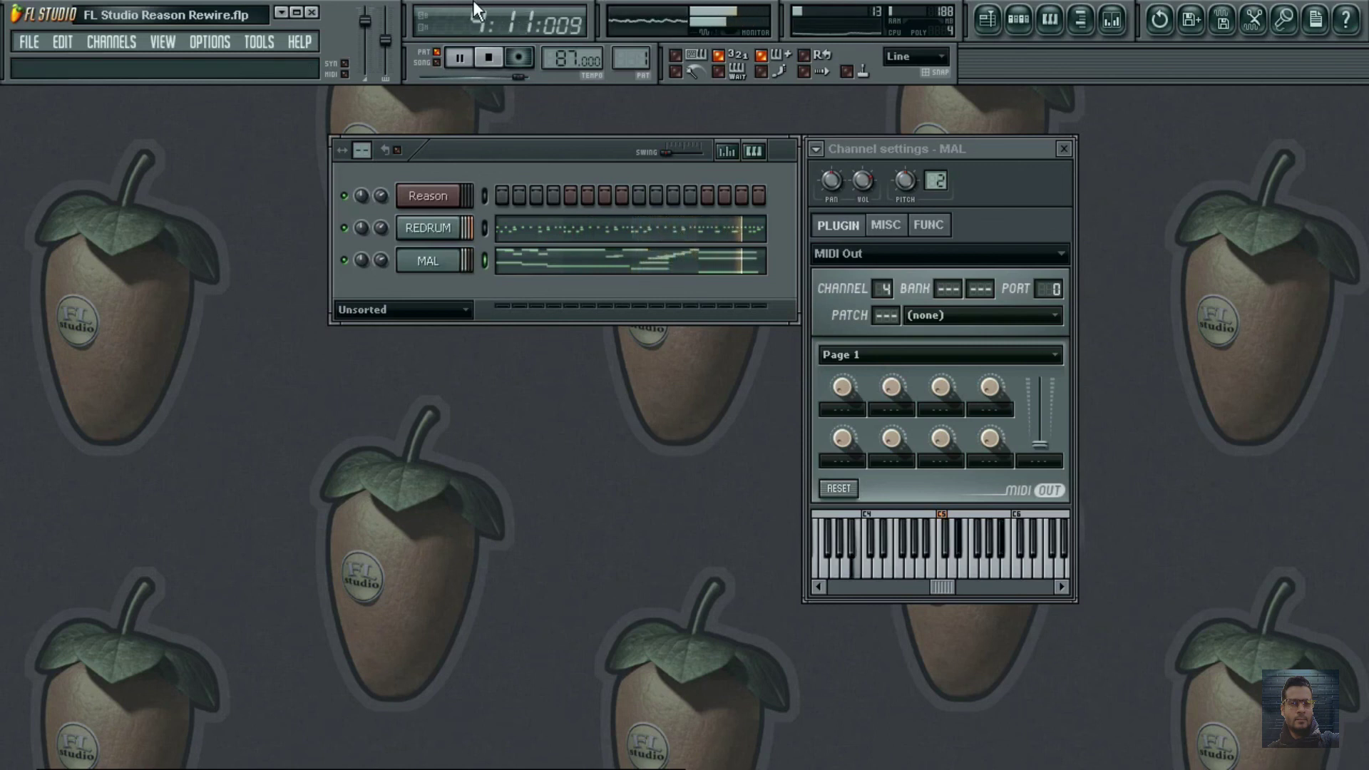
key("space")
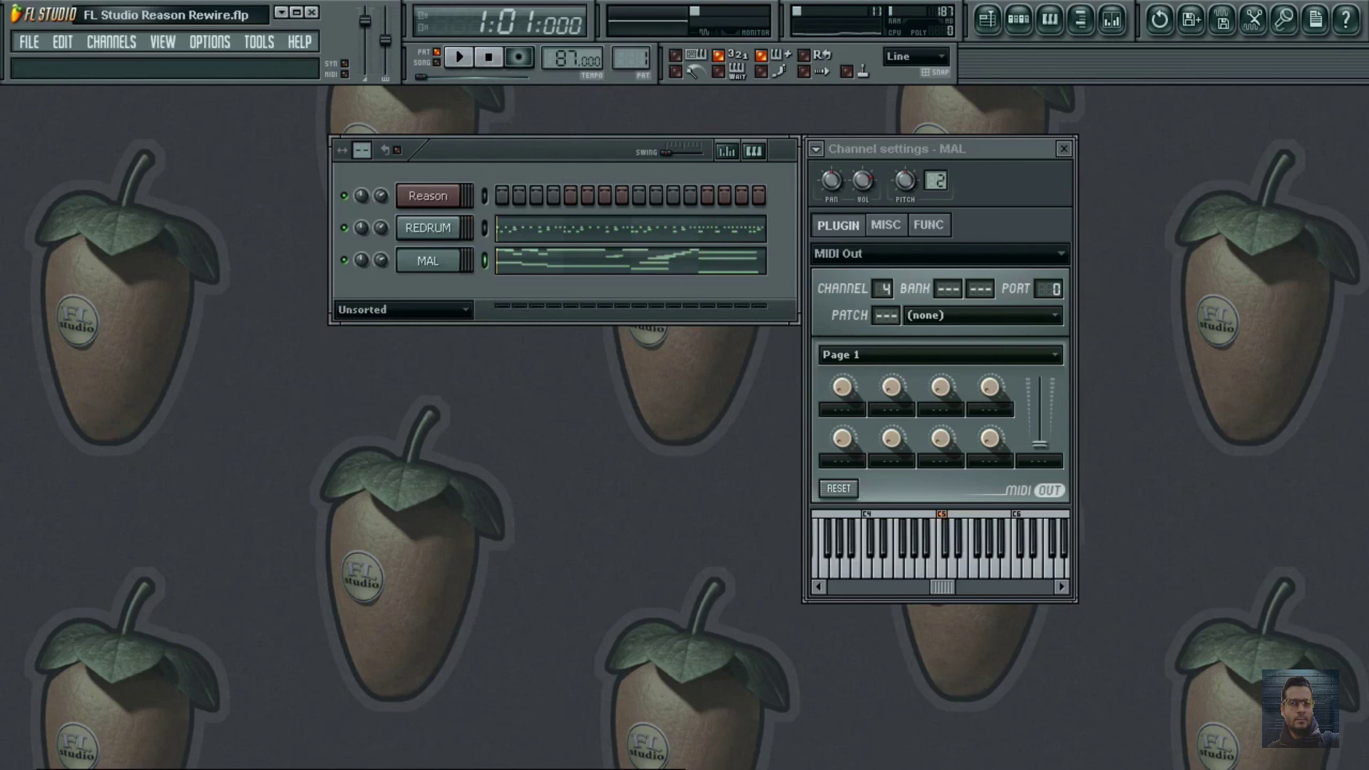